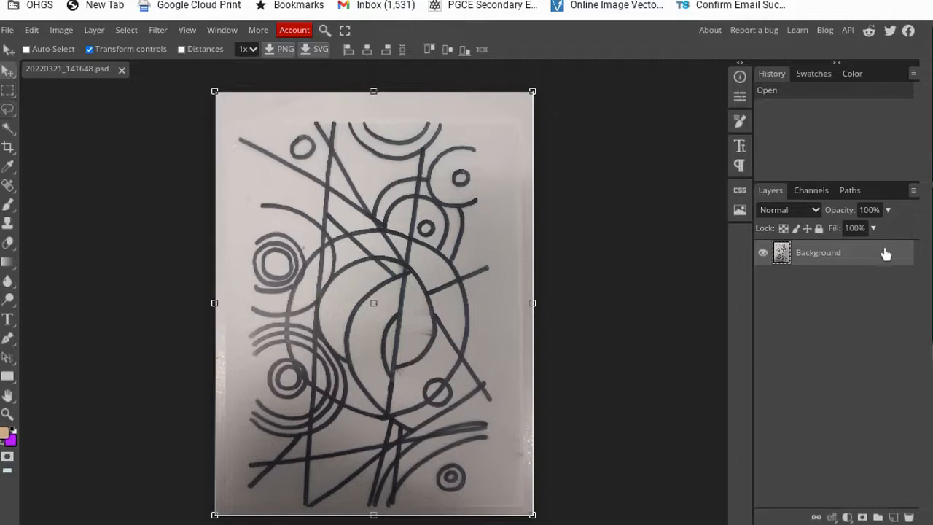
- Lower the Background layer's opacity to 45% and add a new empty layer above it
{"action": "left_click", "coordinate": [889, 210]}
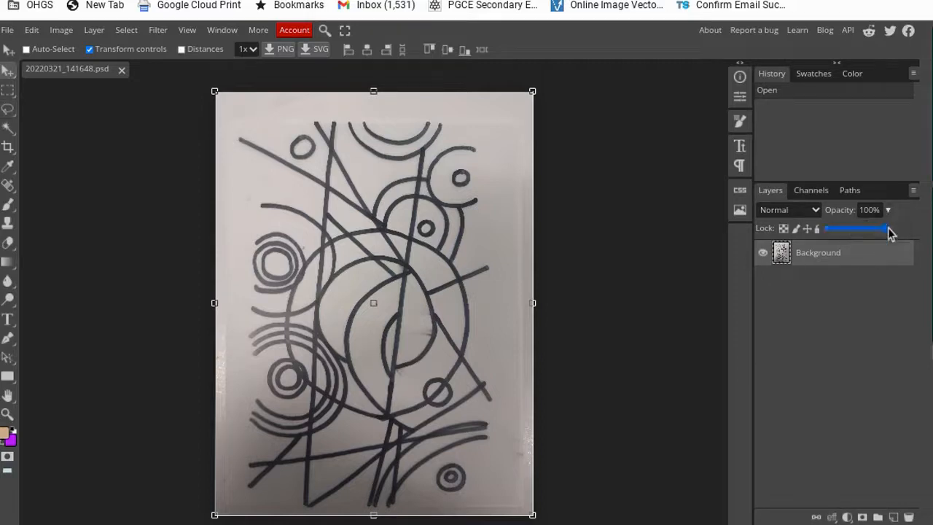
{"action": "left_click_drag", "start_coordinate": [889, 229], "coordinate": [858, 230]}
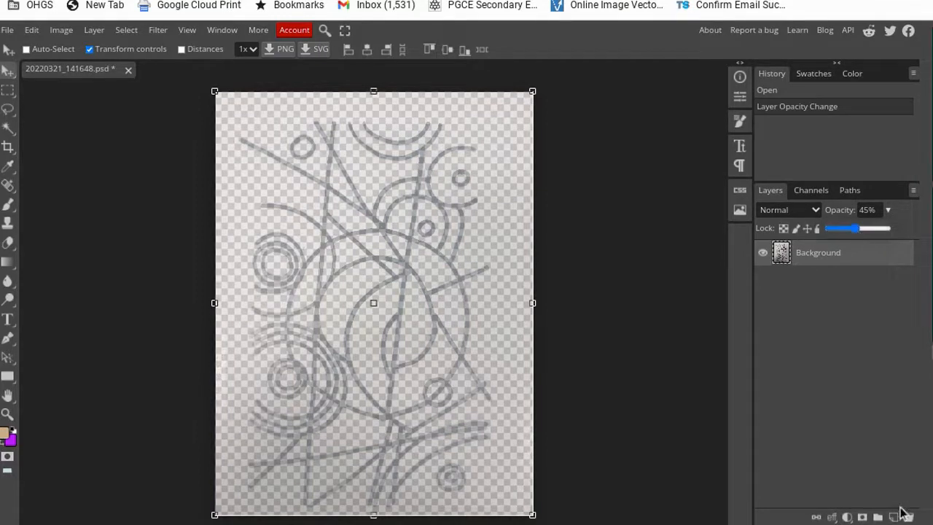
{"action": "left_click", "coordinate": [893, 517]}
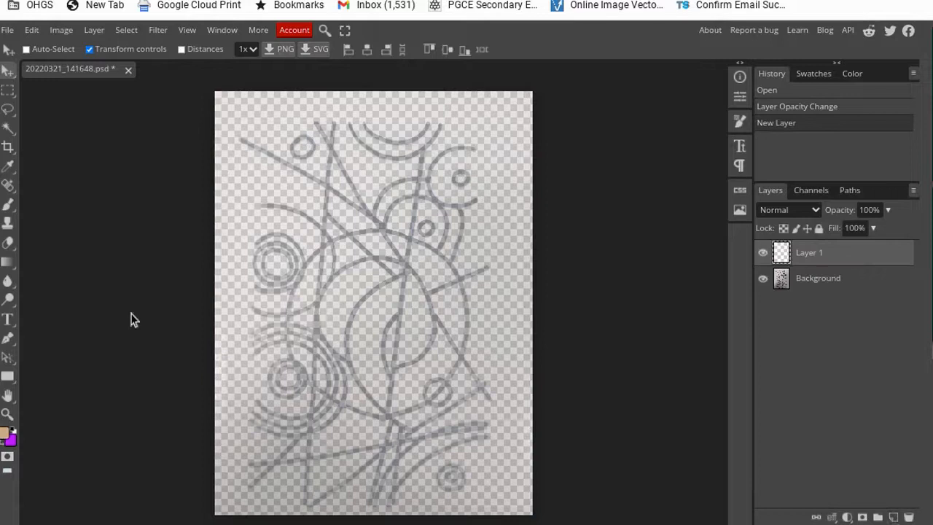
- Set up the Ellipse shape tool with a 1:1 fixed ratio and no fill
{"action": "left_click", "coordinate": [10, 380]}
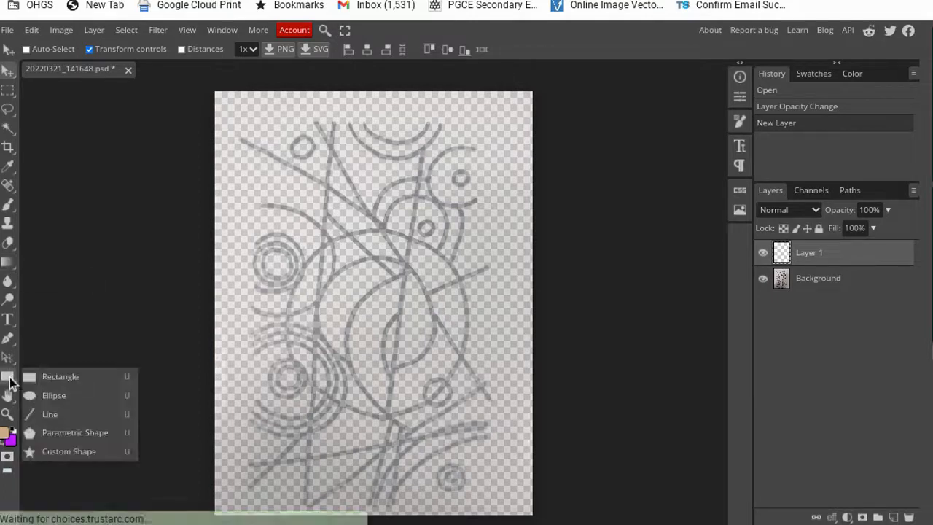
{"action": "left_click", "coordinate": [49, 397]}
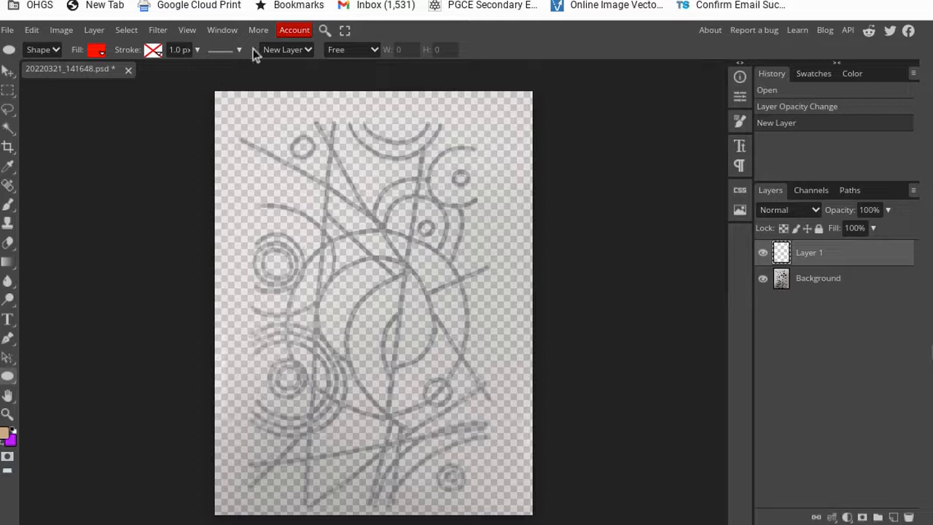
{"action": "left_click", "coordinate": [377, 51]}
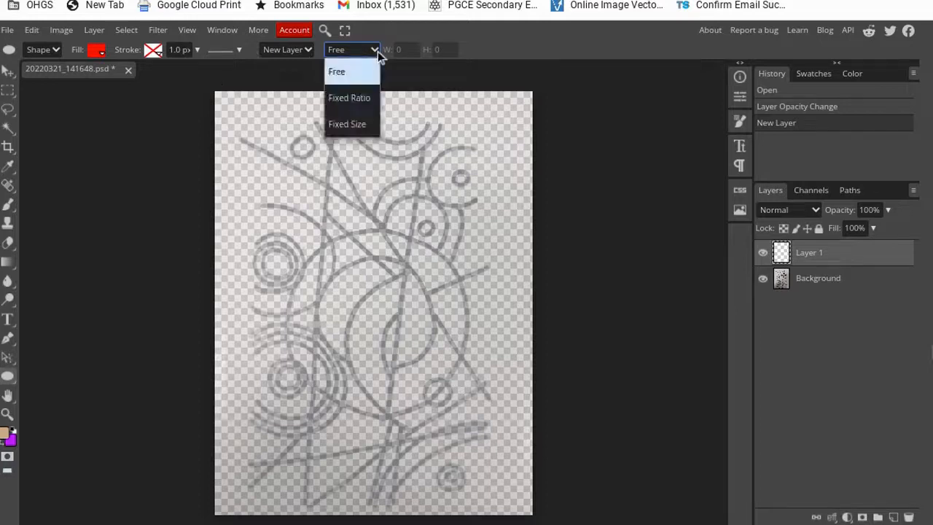
{"action": "left_click", "coordinate": [363, 96]}
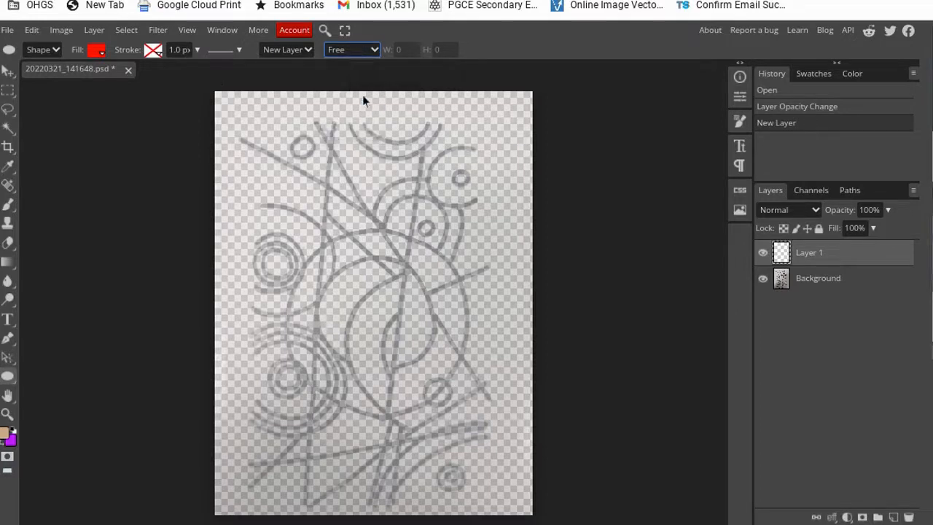
{"action": "left_click", "coordinate": [101, 51]}
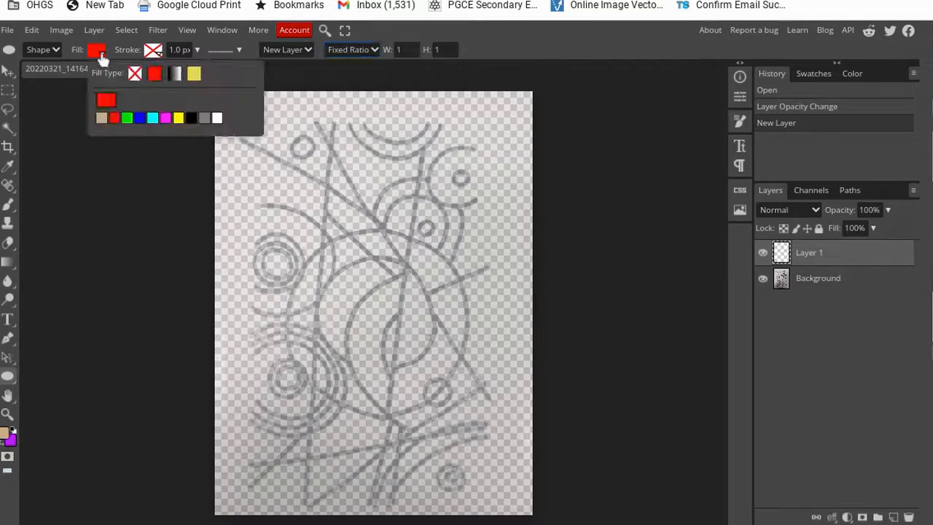
{"action": "left_click", "coordinate": [134, 74]}
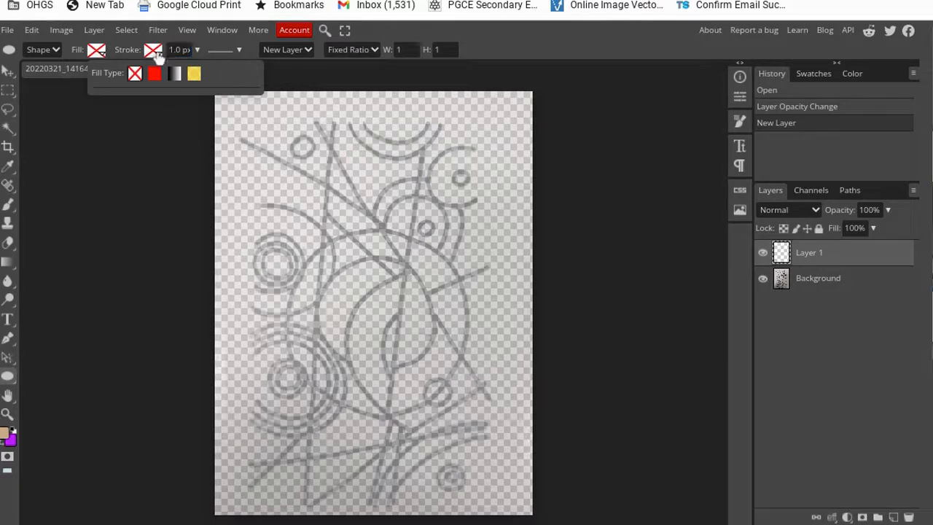
- Give the ellipse shapes a solid black stroke with a width of 4 px
{"action": "left_click", "coordinate": [153, 50]}
{"action": "left_click", "coordinate": [211, 76]}
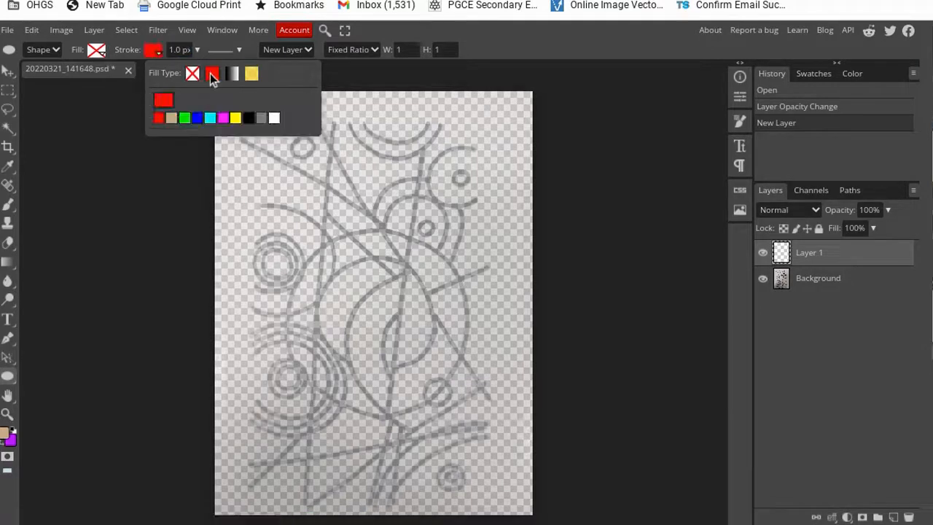
{"action": "left_click", "coordinate": [249, 118]}
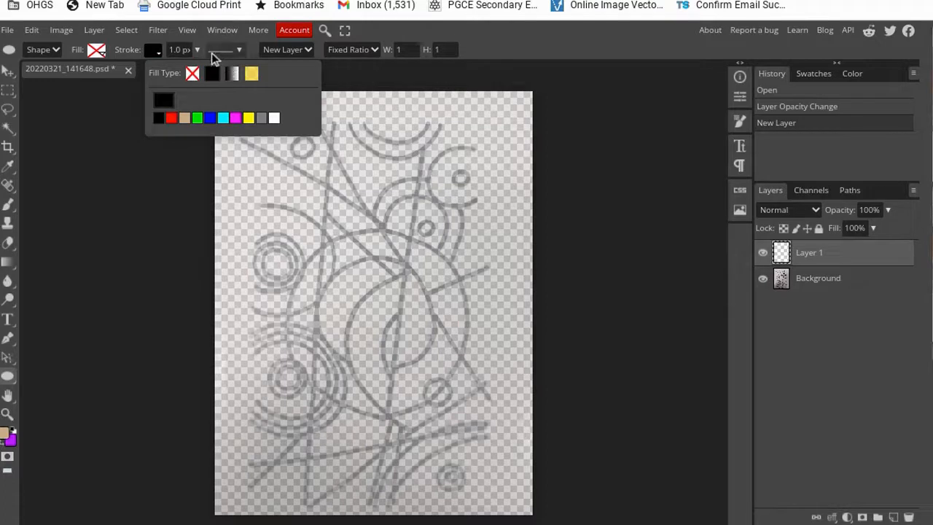
{"action": "left_click", "coordinate": [178, 50]}
{"action": "key", "text": "BackSpace"}
{"action": "key", "text": "BackSpace"}
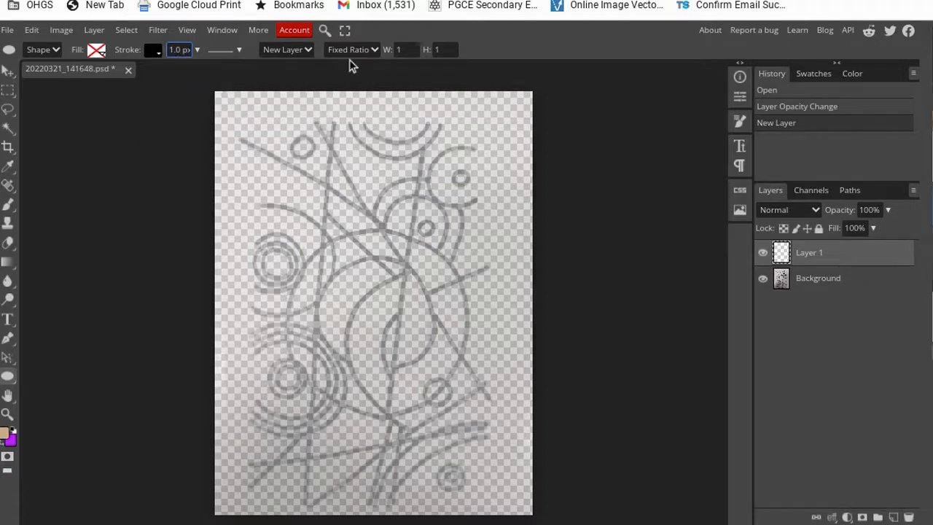
{"action": "type", "text": "4."}
- Trace the small circle in the sketch's upper-left area and three concentric rings of the circle group below it
{"action": "left_click_drag", "start_coordinate": [290, 134], "coordinate": [322, 159]}
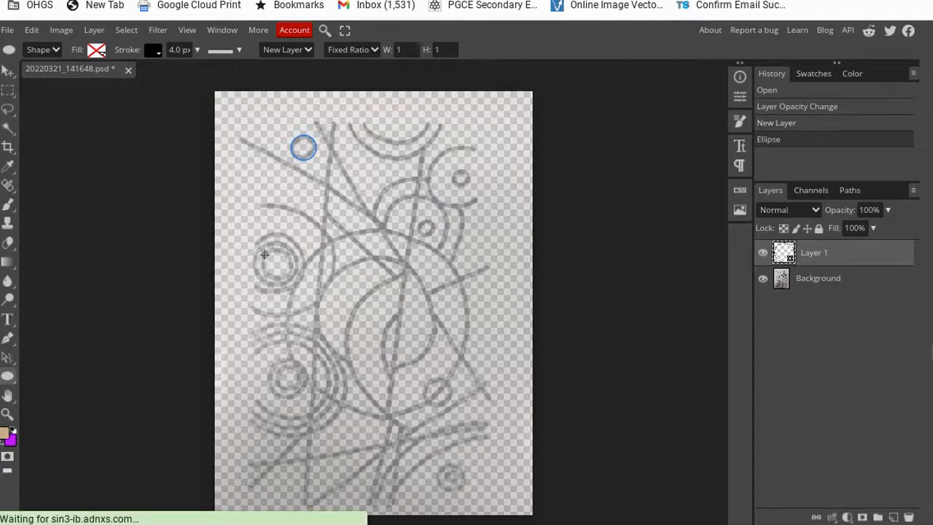
{"action": "left_click_drag", "start_coordinate": [265, 252], "coordinate": [296, 274]}
{"action": "left_click_drag", "start_coordinate": [259, 247], "coordinate": [295, 283]}
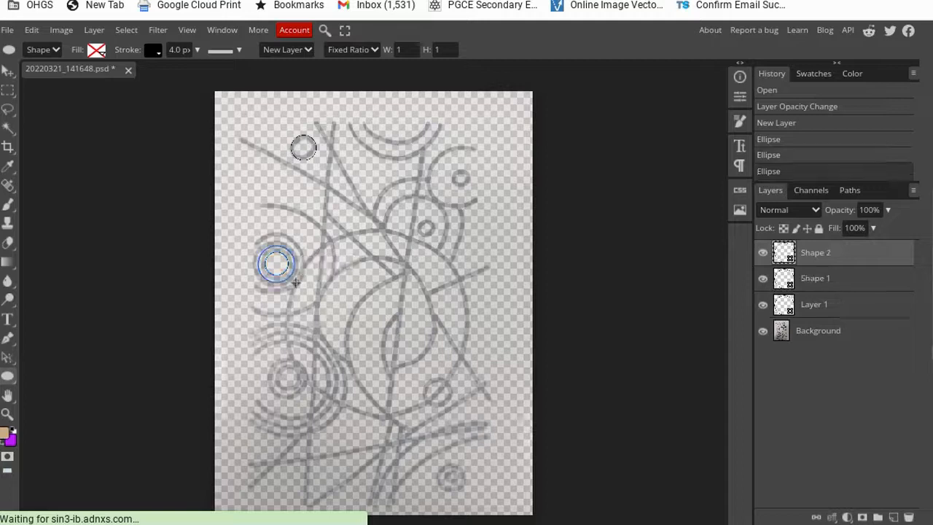
{"action": "left_click_drag", "start_coordinate": [255, 239], "coordinate": [311, 290]}
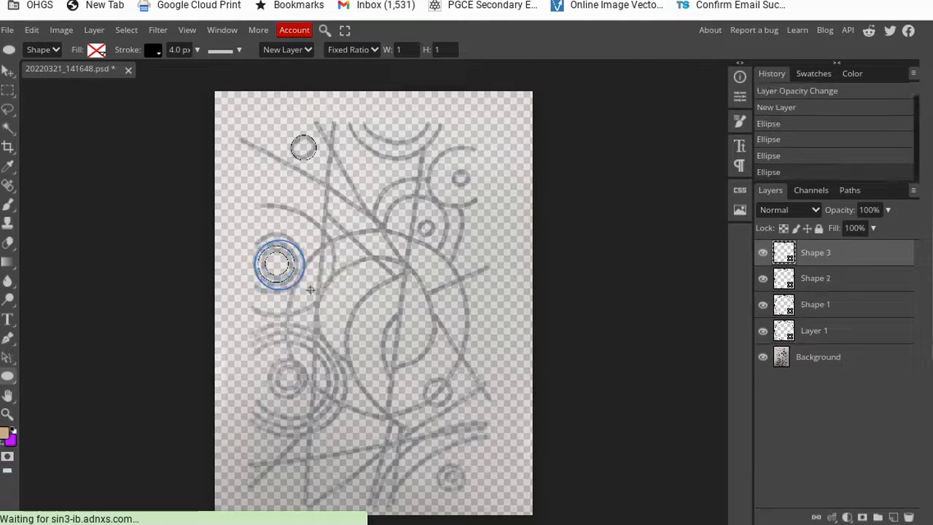
- Nudge the outermost of the three concentric rings left and slightly up to centre it around the inner ones
{"action": "left_click", "coordinate": [8, 73]}
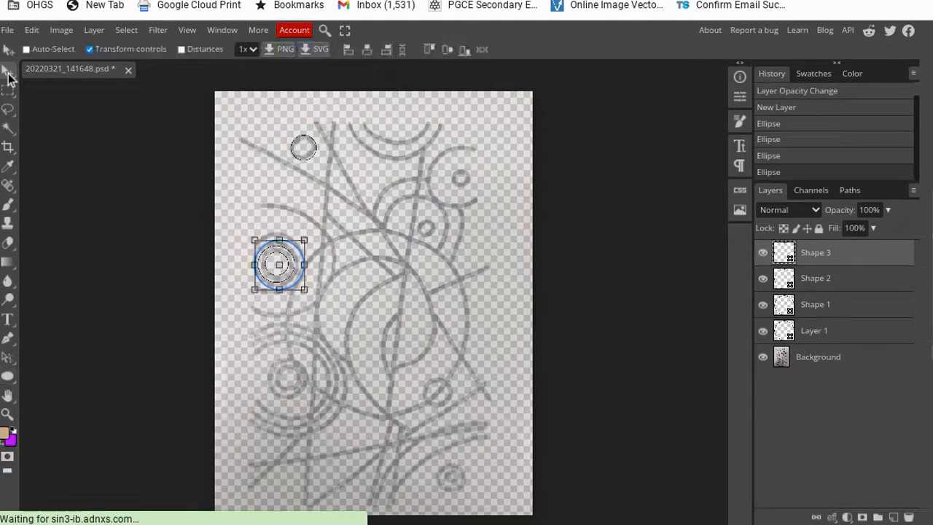
{"action": "key", "text": "Left"}
{"action": "key", "text": "Left"}
{"action": "key", "text": "Left"}
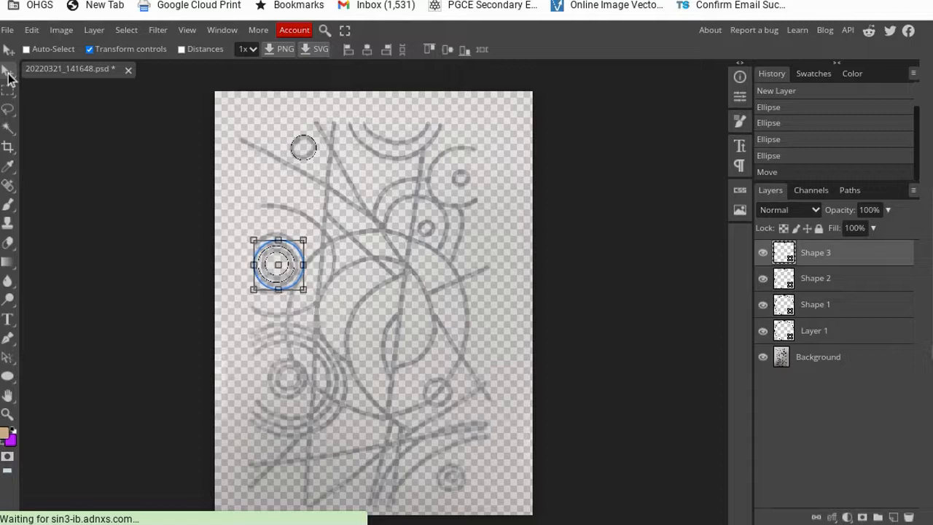
{"action": "key", "text": "Left"}
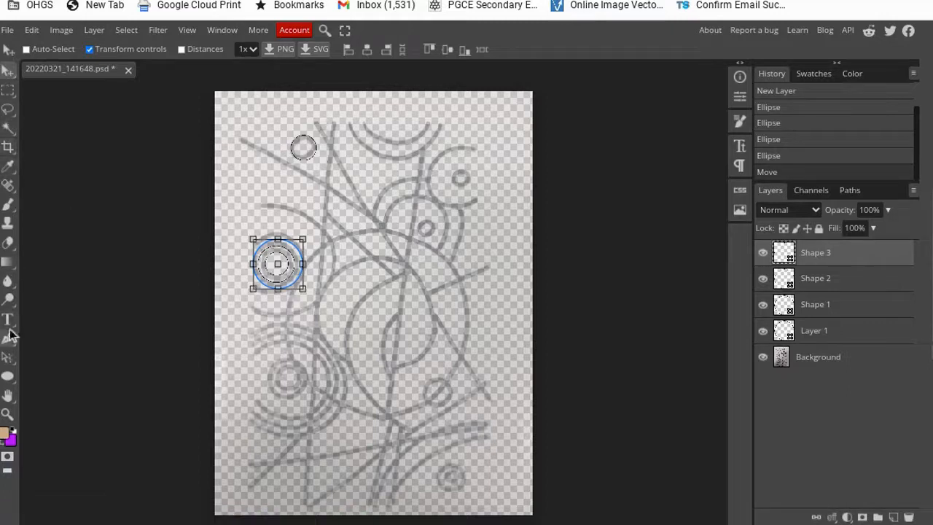
- Set the ellipse stroke width to 6 px and trace the small circle and its surrounding ring in the sketch's upper-right area
{"action": "left_click", "coordinate": [8, 377]}
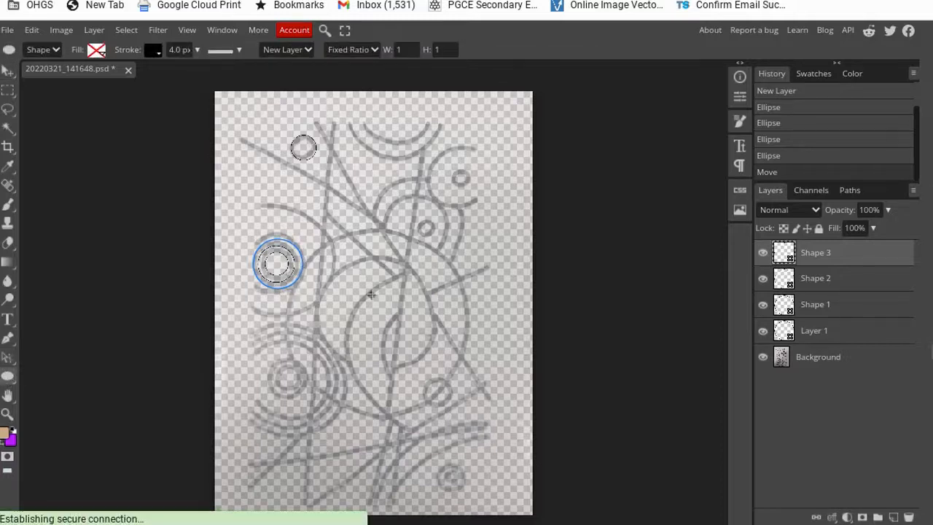
{"action": "scroll", "coordinate": [371, 294], "scroll_direction": "up", "scroll_amount": 2}
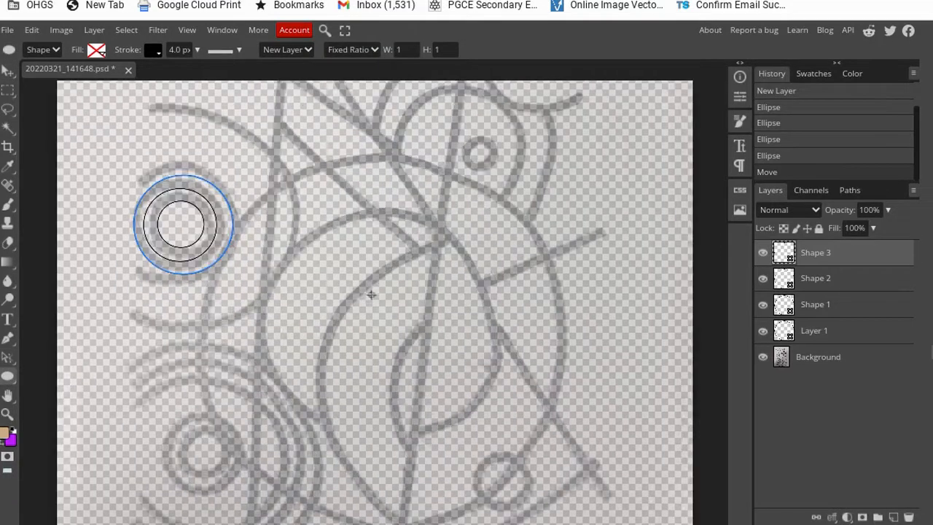
{"action": "scroll", "coordinate": [371, 294], "scroll_direction": "down", "scroll_amount": 2}
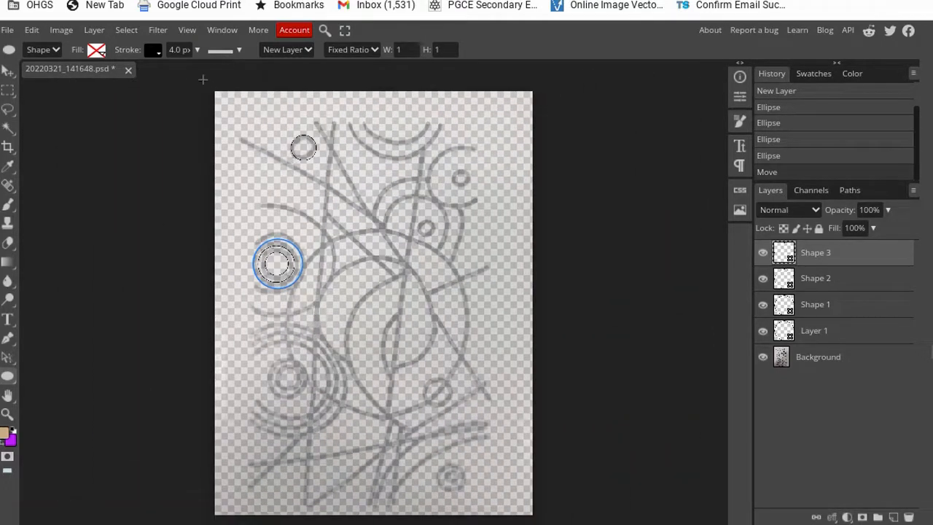
{"action": "left_click", "coordinate": [175, 50]}
{"action": "key", "text": "BackSpace"}
{"action": "key", "text": "BackSpace"}
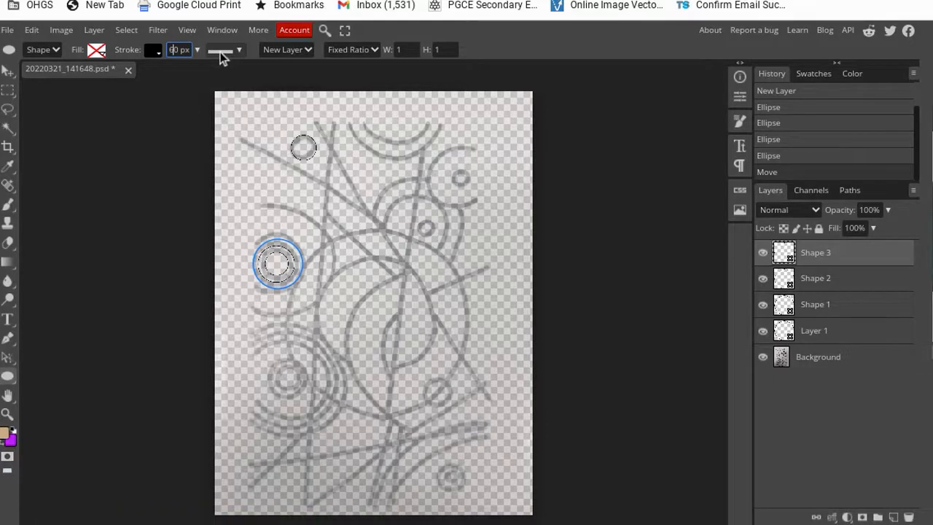
{"action": "type", "text": "6."}
{"action": "left_click_drag", "start_coordinate": [453, 170], "coordinate": [473, 186]}
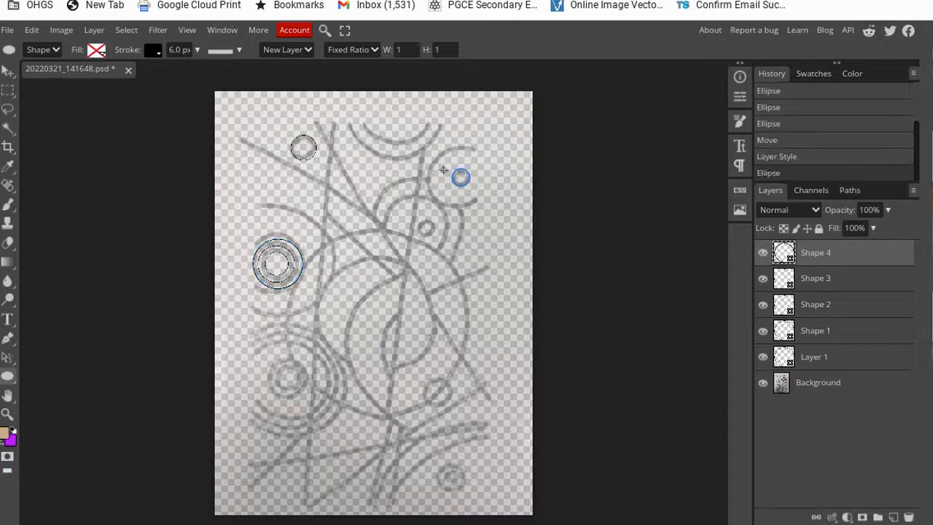
{"action": "left_click_drag", "start_coordinate": [435, 151], "coordinate": [518, 210]}
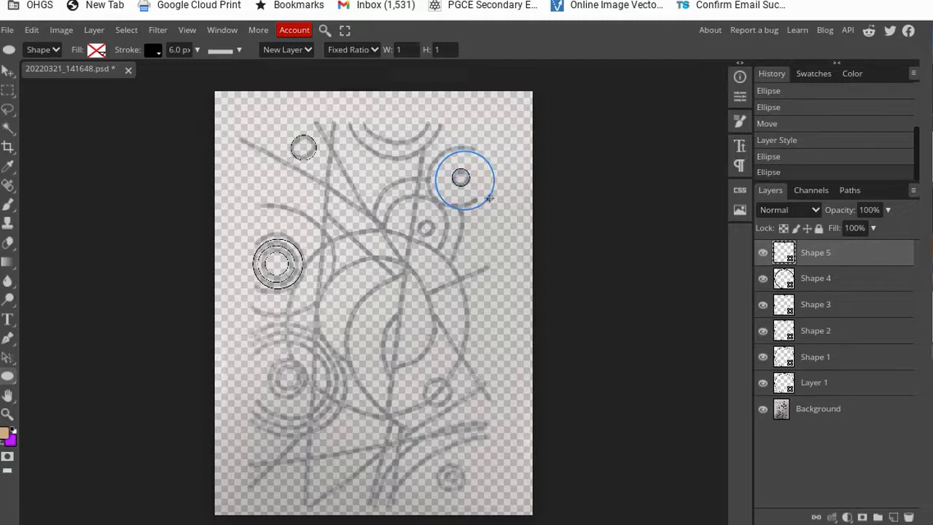
- Nudge the large upper-right ring left and slightly up so it sits centred around the small circle
{"action": "left_click", "coordinate": [9, 69]}
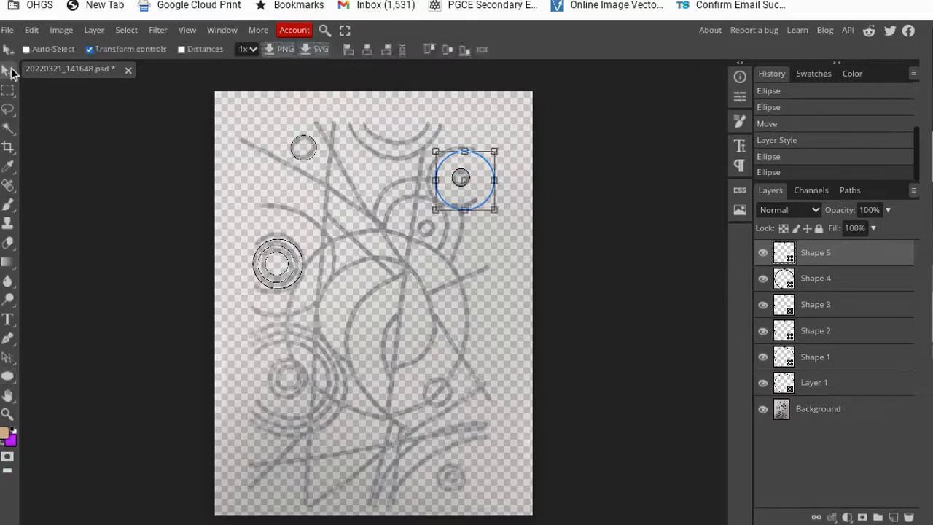
{"action": "key", "text": "Left"}
{"action": "key", "text": "Left"}
{"action": "key", "text": "Left"}
{"action": "key", "text": "Left"}
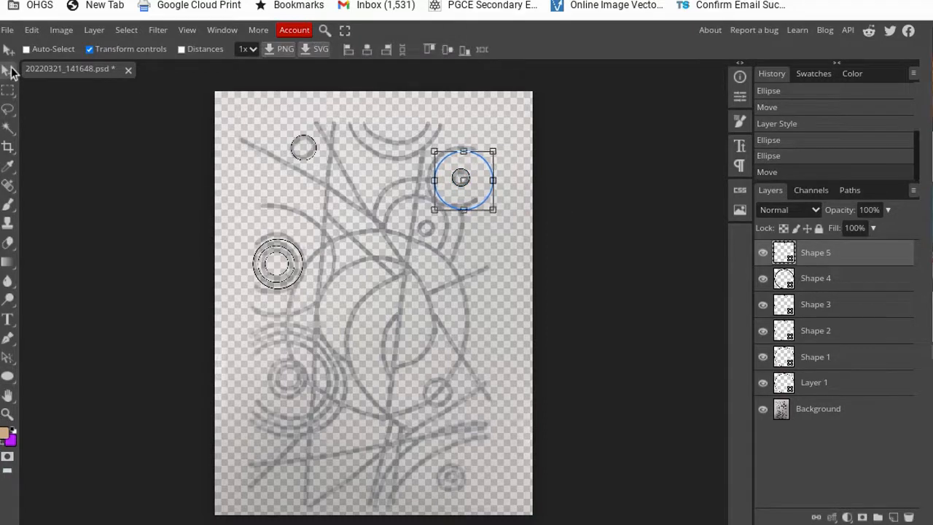
{"action": "key", "text": "Left"}
{"action": "key", "text": "Left"}
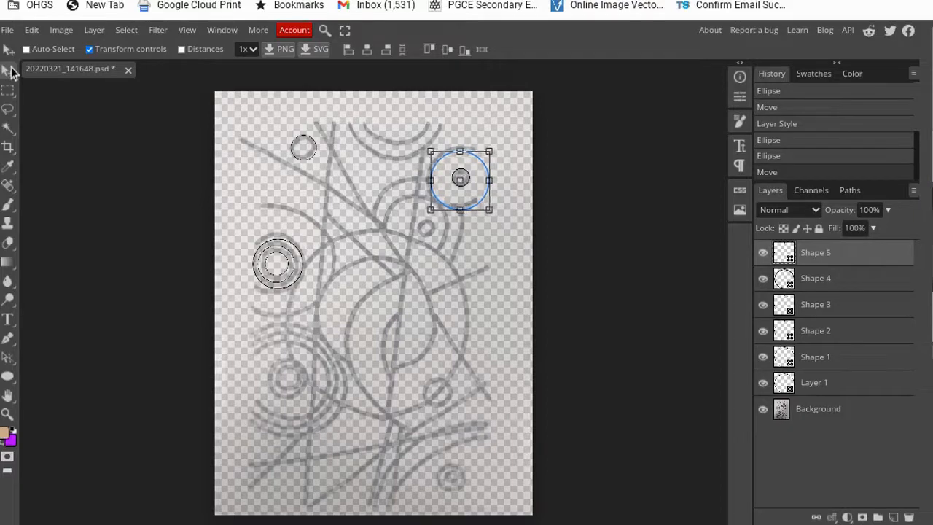
{"action": "key", "text": "Up"}
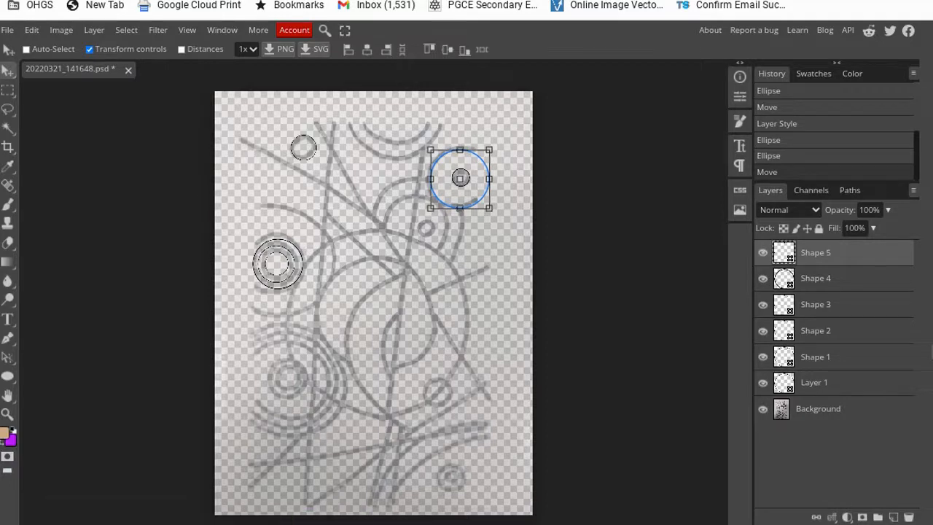
- Trace four straight sketch lines with the Line tool: two upper-left diagonals, the long steep central line and the long shallow line near the bottom
{"action": "key", "text": "u"}
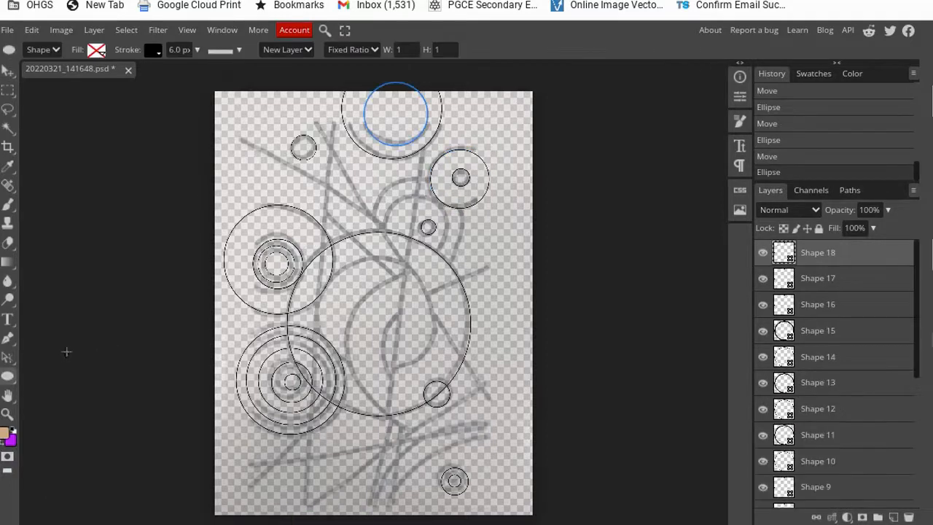
{"action": "right_click", "coordinate": [7, 379]}
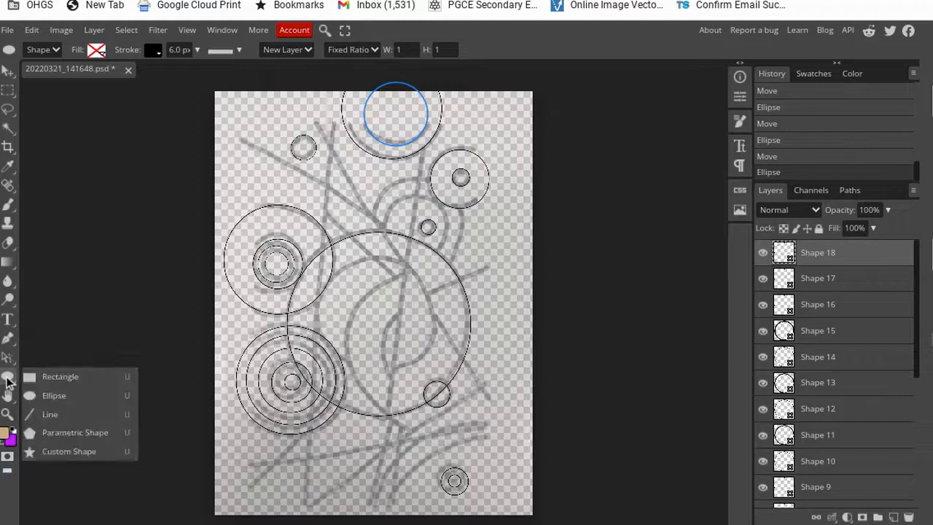
{"action": "left_click", "coordinate": [40, 420]}
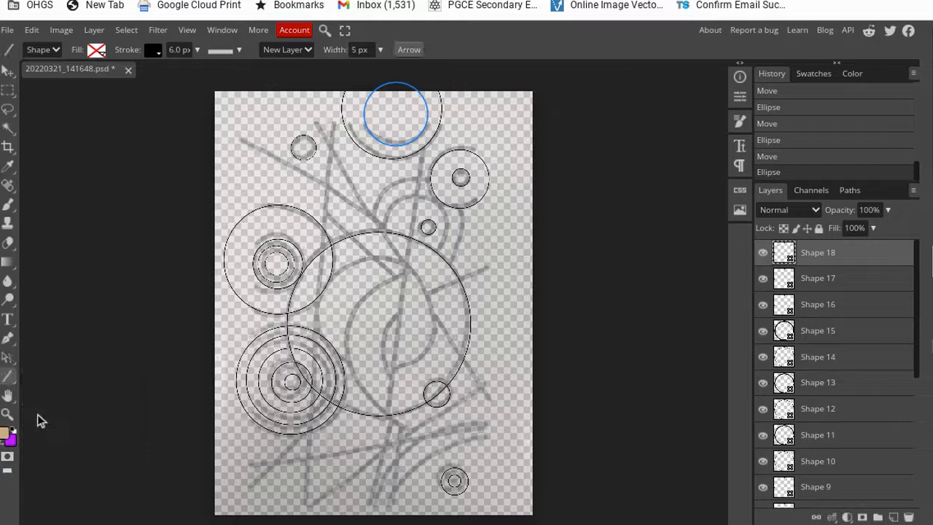
{"action": "right_click", "coordinate": [14, 382]}
{"action": "left_click", "coordinate": [309, 168]}
{"action": "left_click", "coordinate": [255, 123]}
{"action": "left_click_drag", "start_coordinate": [242, 139], "coordinate": [386, 224]}
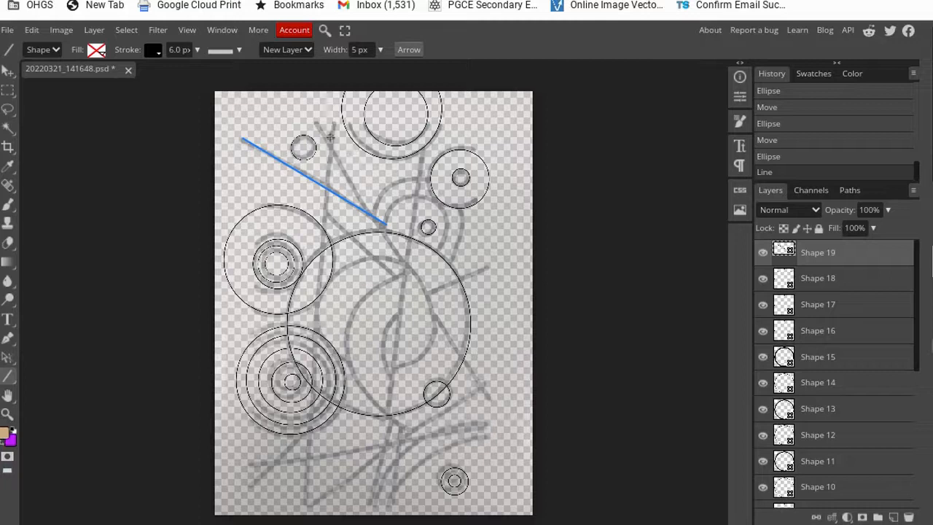
{"action": "left_click_drag", "start_coordinate": [315, 121], "coordinate": [408, 271]}
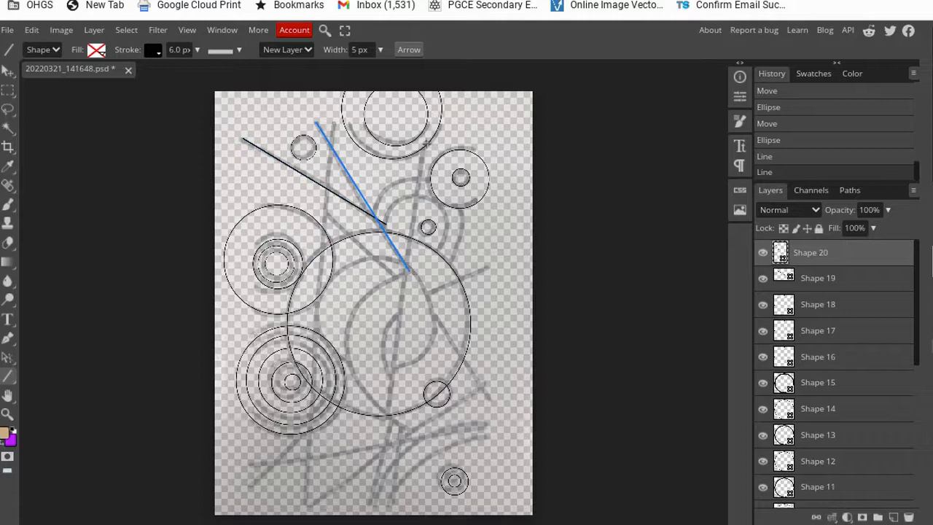
{"action": "mouse_move", "coordinate": [424, 148]}
{"action": "left_mouse_down"}
{"action": "mouse_move", "coordinate": [381, 263]}
{"action": "mouse_move", "coordinate": [365, 427]}
{"action": "mouse_move", "coordinate": [384, 503]}
{"action": "mouse_move", "coordinate": [372, 514]}
{"action": "left_mouse_up"}
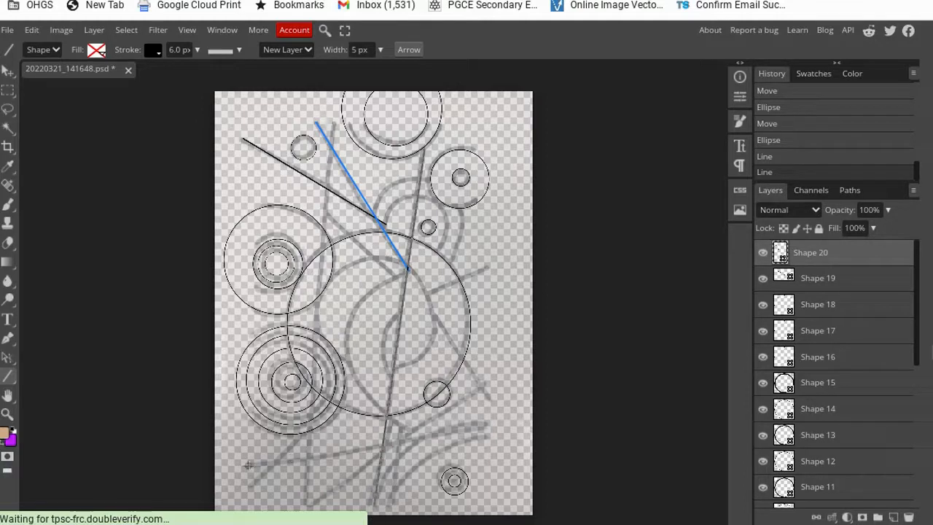
{"action": "left_click_drag", "start_coordinate": [249, 464], "coordinate": [490, 425]}
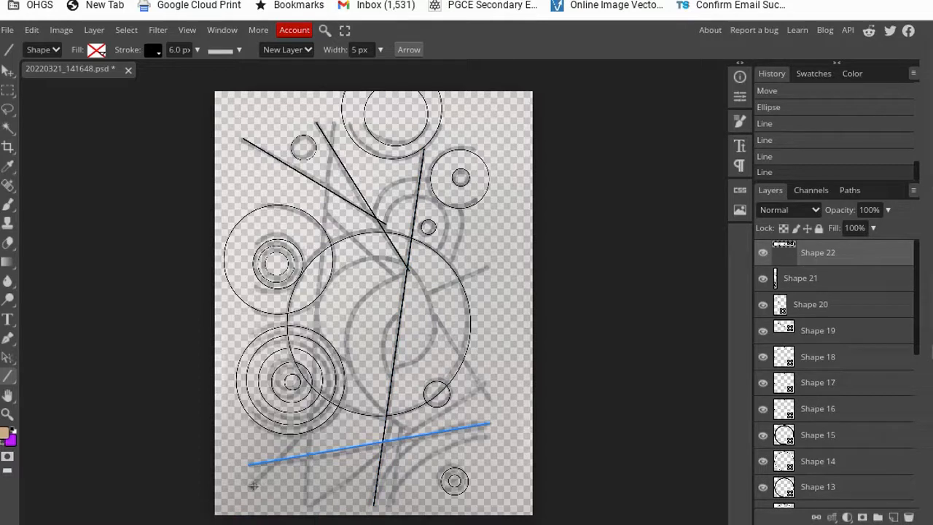
- Trace eight more straight sketch lines: the long steep left-hand one, a short lower-left diagonal, three at the right, two near the bottom and the upper-middle diagonal
{"action": "left_click_drag", "start_coordinate": [250, 486], "coordinate": [302, 433]}
{"action": "left_click_drag", "start_coordinate": [304, 505], "coordinate": [333, 122]}
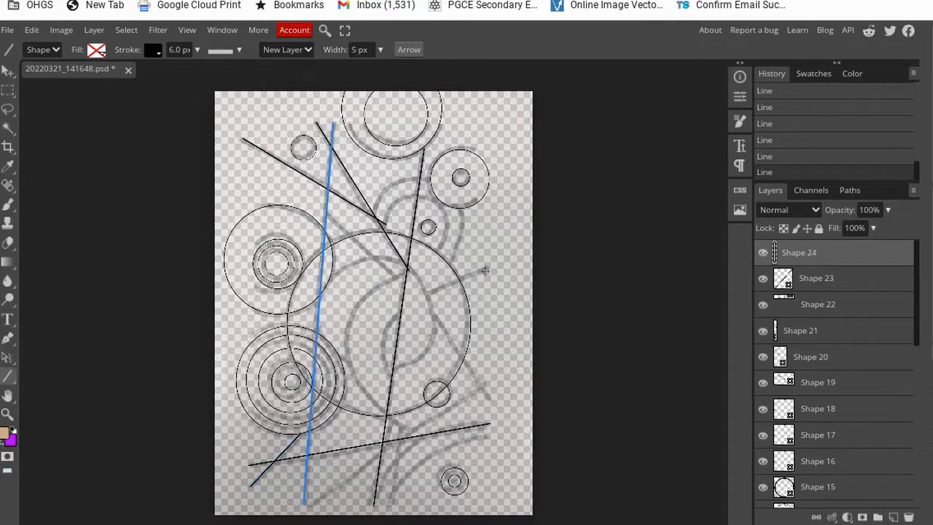
{"action": "left_click_drag", "start_coordinate": [486, 269], "coordinate": [507, 418]}
{"action": "left_click_drag", "start_coordinate": [401, 437], "coordinate": [498, 381]}
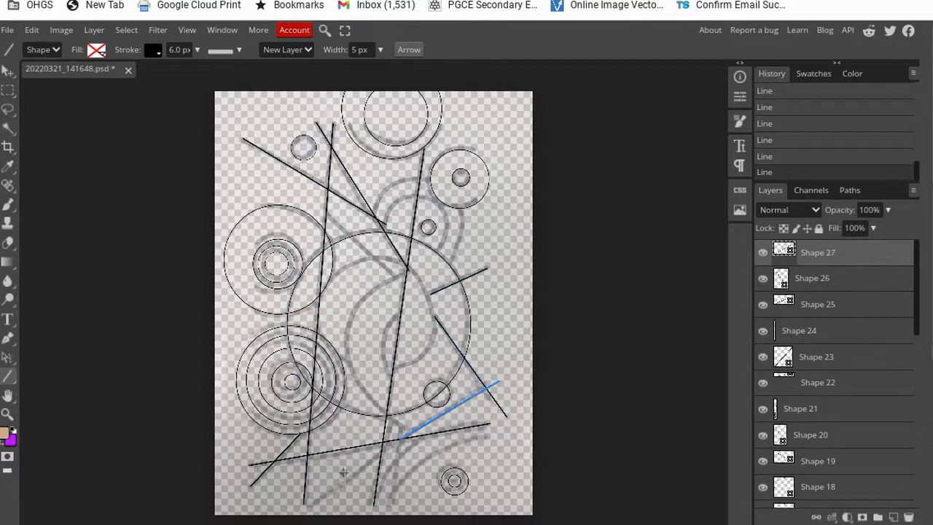
{"action": "left_click_drag", "start_coordinate": [303, 509], "coordinate": [405, 439]}
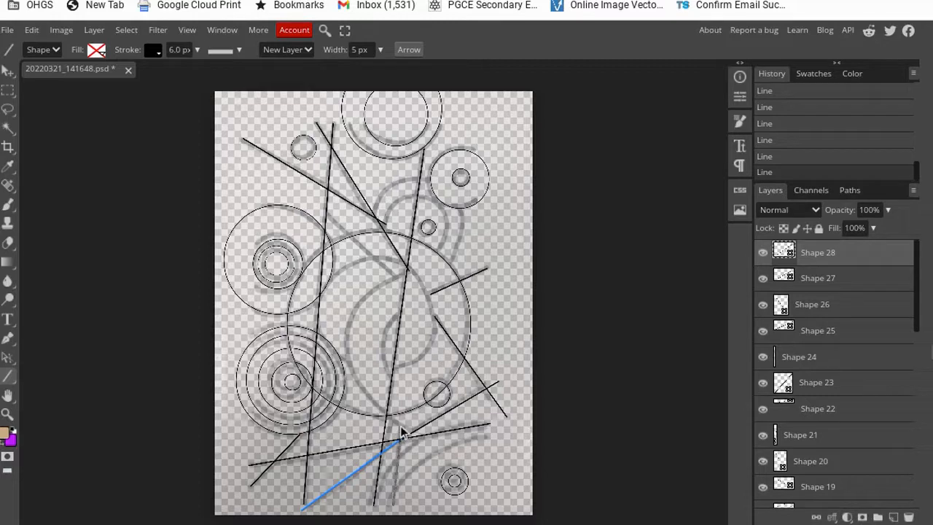
{"action": "left_click_drag", "start_coordinate": [401, 428], "coordinate": [394, 503]}
{"action": "left_click_drag", "start_coordinate": [402, 272], "coordinate": [325, 212]}
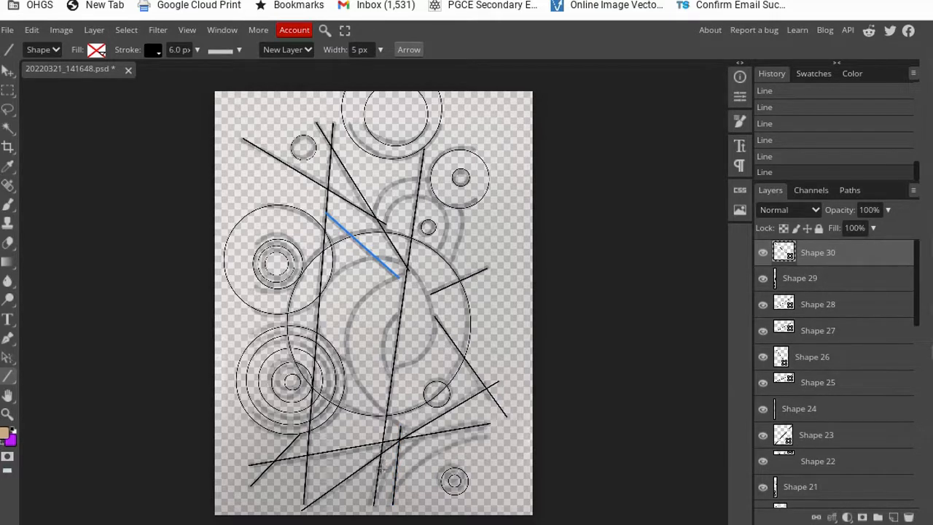
{"action": "left_click", "coordinate": [381, 469]}
{"action": "left_click", "coordinate": [176, 206]}
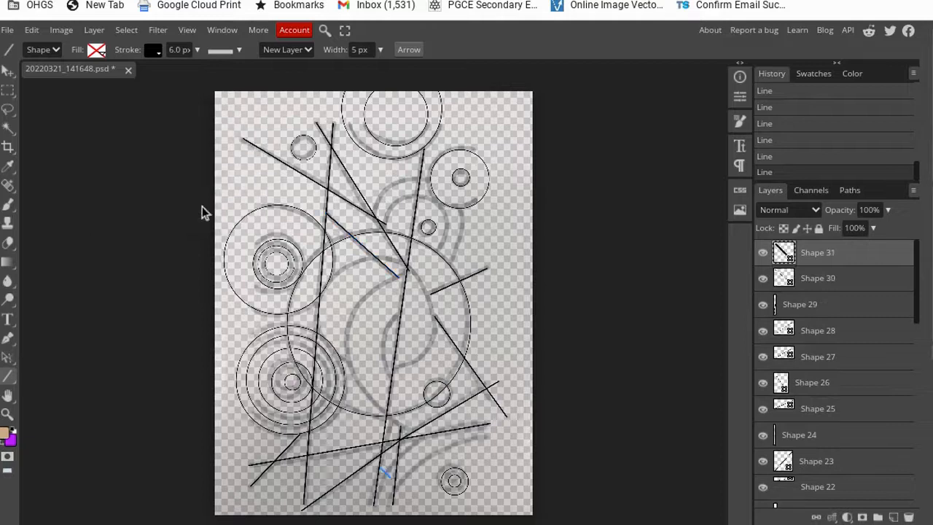
{"action": "left_click", "coordinate": [31, 30]}
{"action": "left_click", "coordinate": [48, 48]}
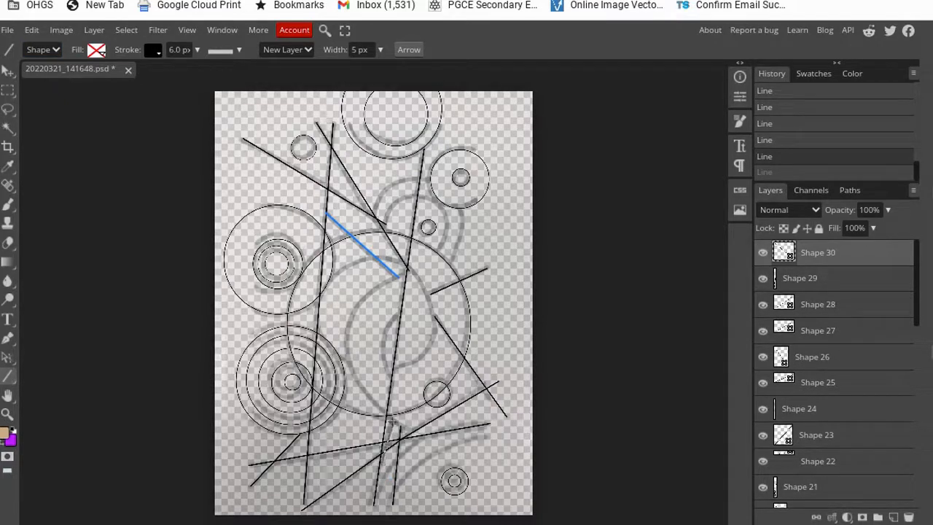
- Trace the short steep line beside the long central line's lower end, and draw a large rectangular frame around most of the drawing
{"action": "left_click_drag", "start_coordinate": [391, 420], "coordinate": [381, 461]}
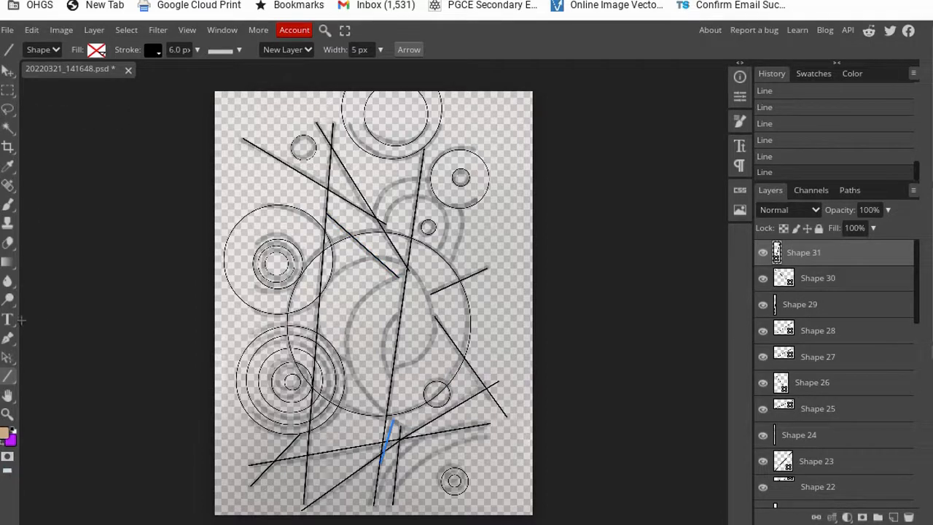
{"action": "left_click", "coordinate": [7, 262]}
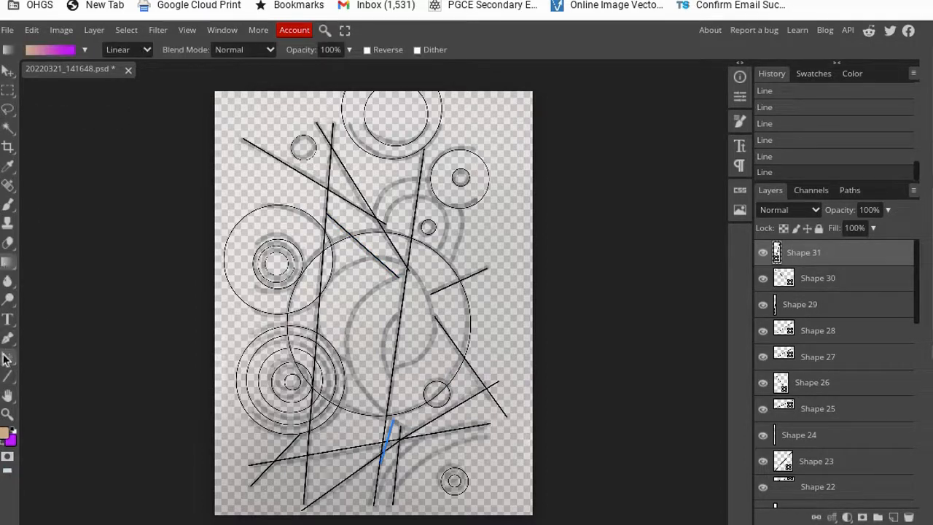
{"action": "left_click", "coordinate": [7, 377]}
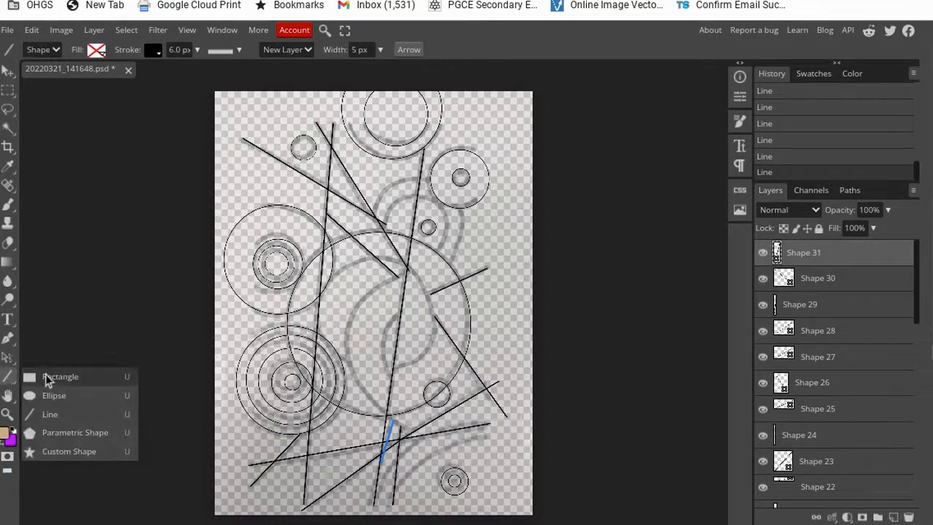
{"action": "left_click", "coordinate": [45, 378]}
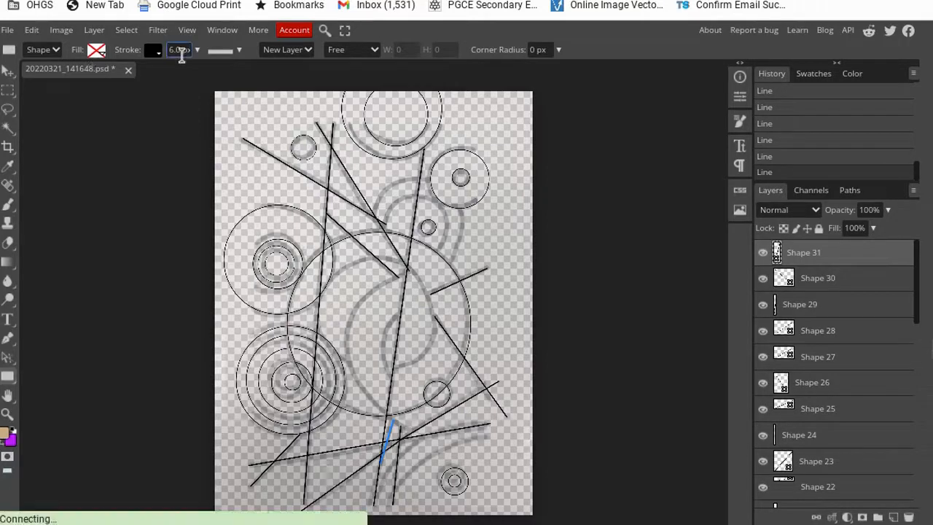
{"action": "left_click_drag", "start_coordinate": [242, 124], "coordinate": [478, 511]}
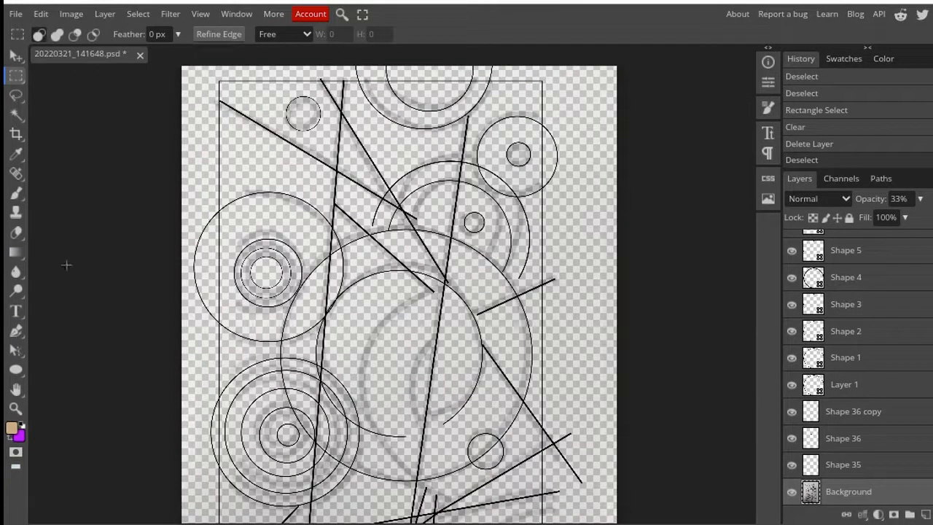
- Draw a small circle in the blank area near the canvas's right edge and rasterize its layer
{"action": "right_click", "coordinate": [16, 370]}
{"action": "left_click", "coordinate": [14, 371]}
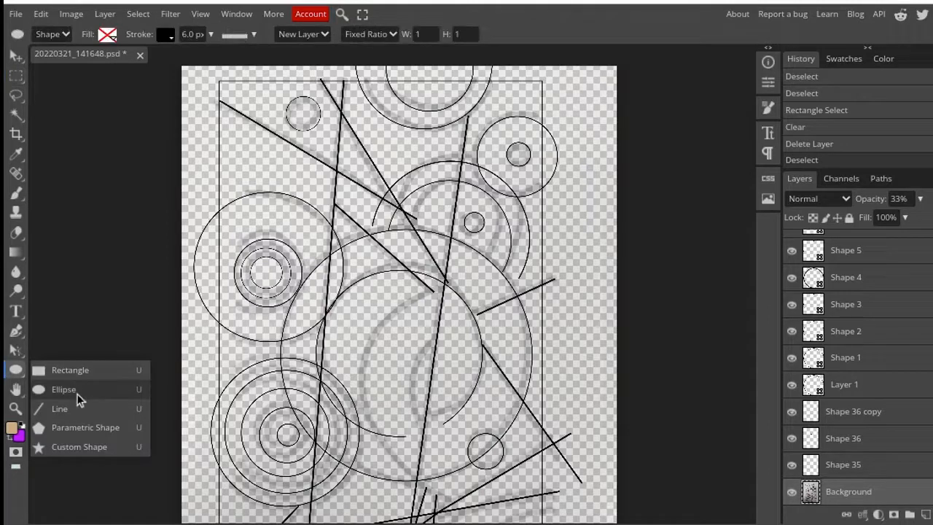
{"action": "left_click", "coordinate": [78, 398]}
{"action": "left_click_drag", "start_coordinate": [552, 211], "coordinate": [608, 296]}
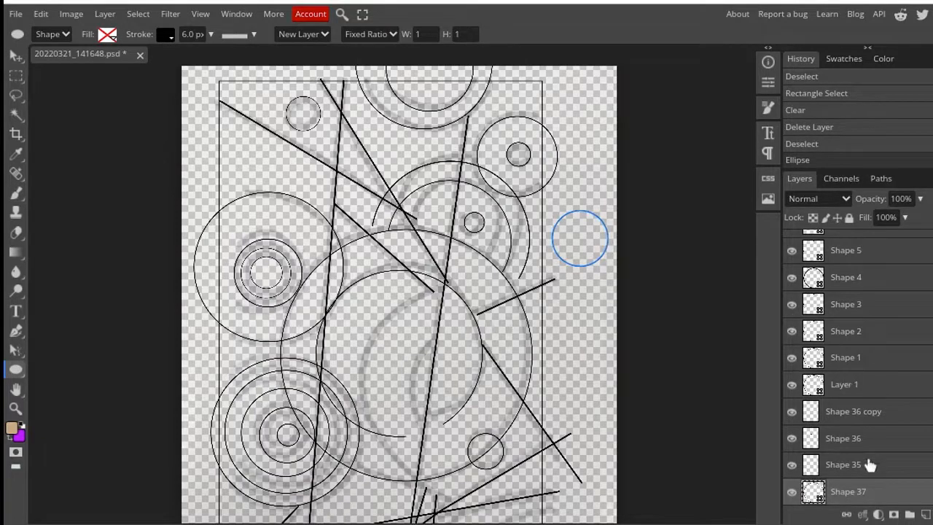
{"action": "right_click", "coordinate": [886, 494]}
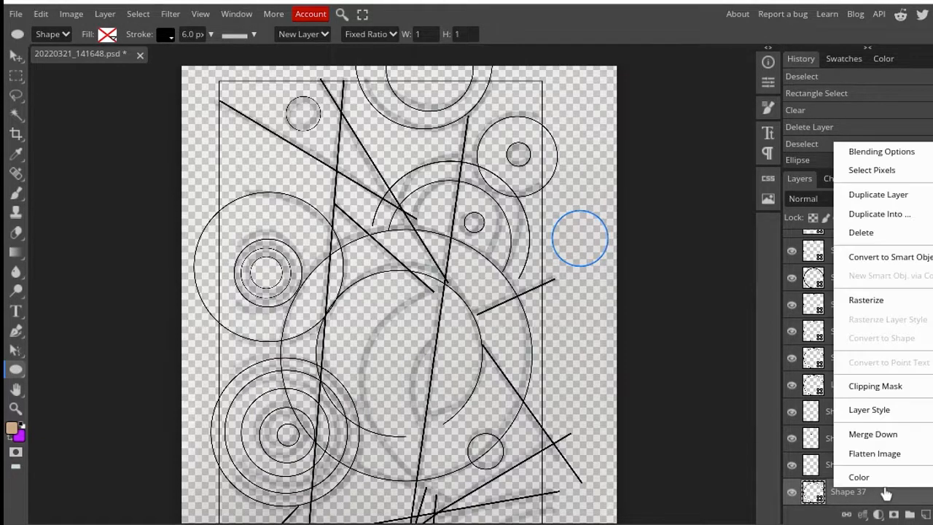
{"action": "left_click", "coordinate": [868, 301]}
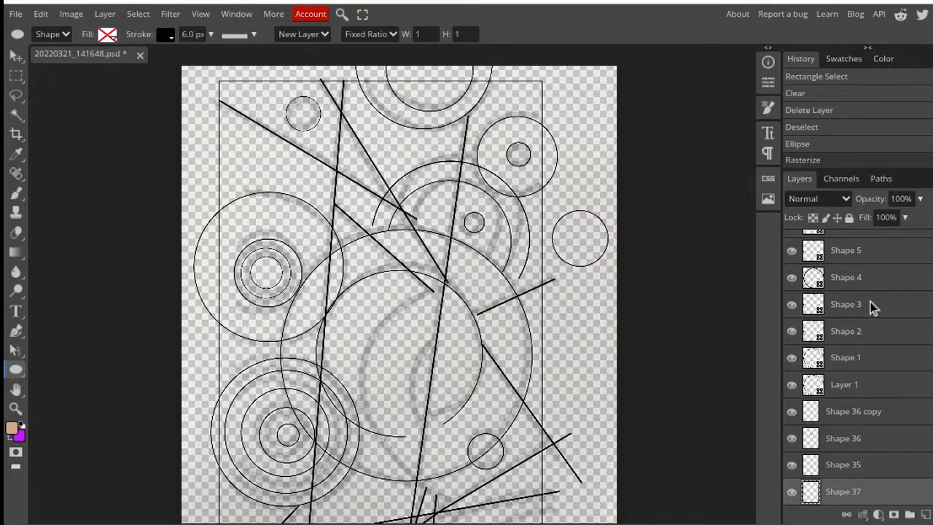
- Erase the right half of the rasterized circle using a rectangular selection, and deselect
{"action": "left_click", "coordinate": [17, 79]}
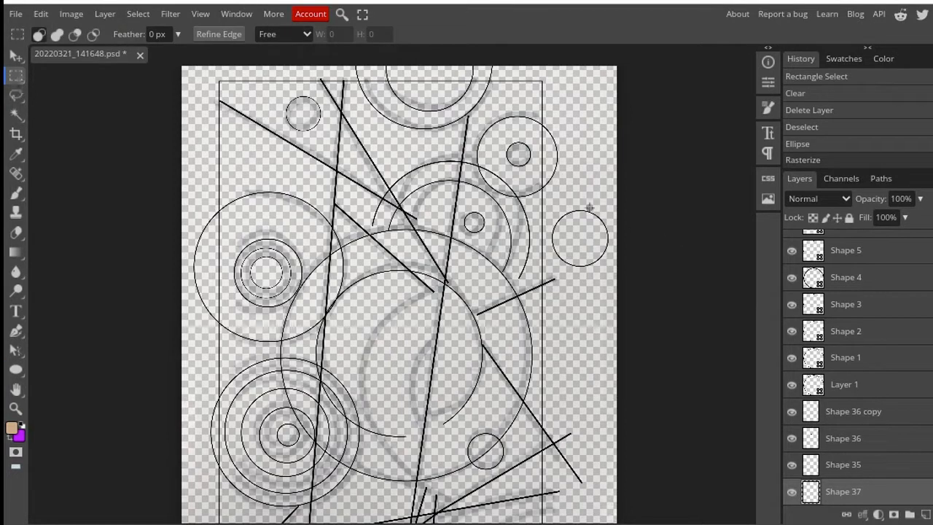
{"action": "right_click", "coordinate": [16, 77]}
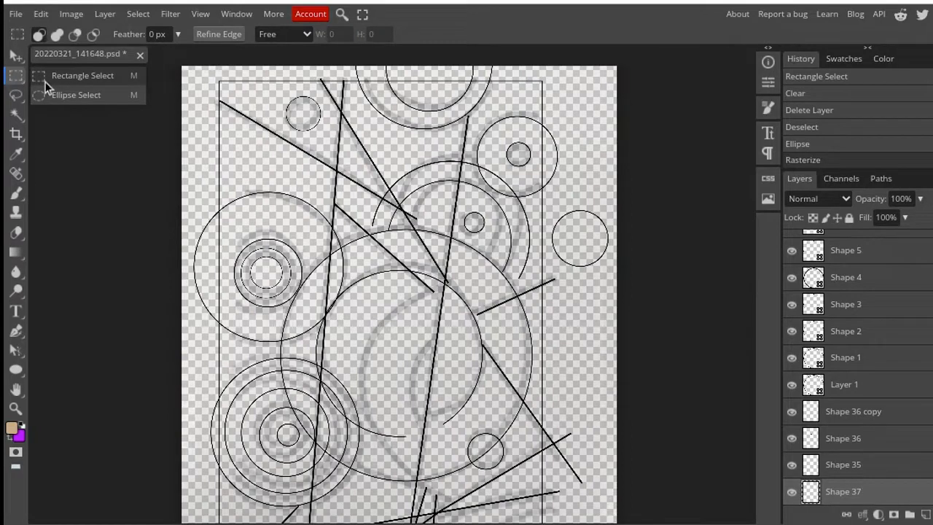
{"action": "left_click_drag", "start_coordinate": [579, 191], "coordinate": [611, 282]}
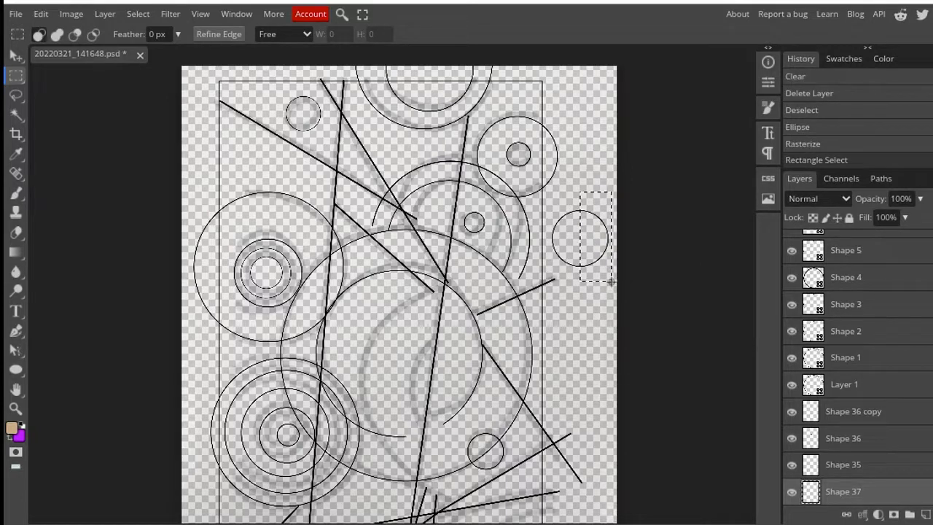
{"action": "key", "text": "Delete"}
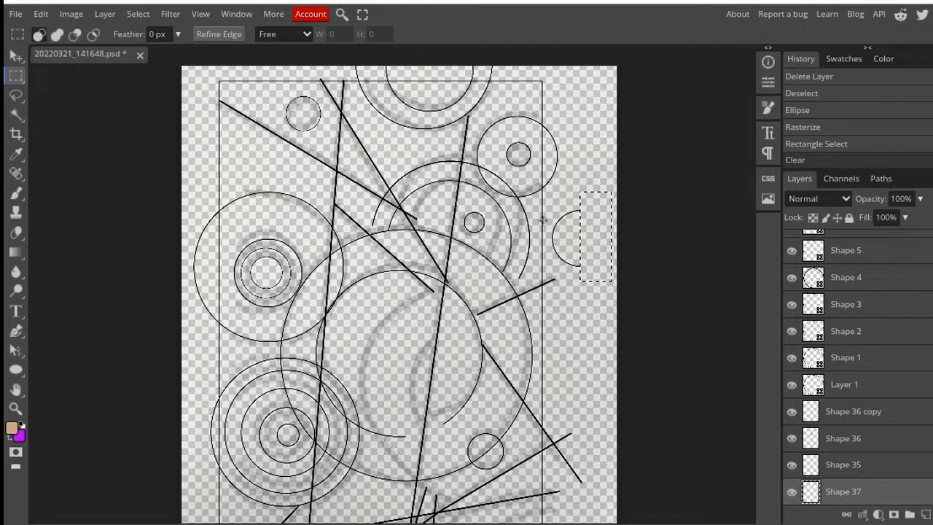
{"action": "left_click", "coordinate": [134, 16]}
{"action": "left_click", "coordinate": [148, 52]}
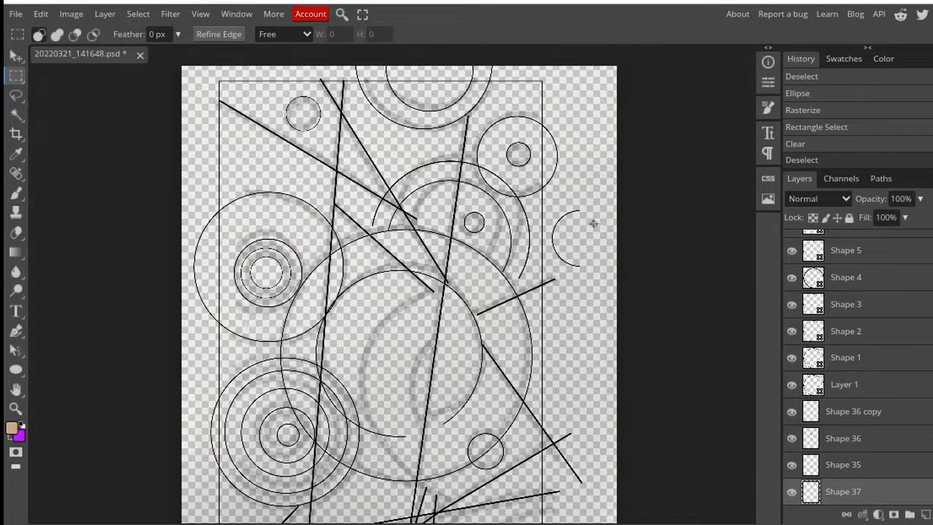
- Duplicate the half-circle layer and move the copy to the start of the sketched arc inside the large central circles
{"action": "right_click", "coordinate": [874, 493]}
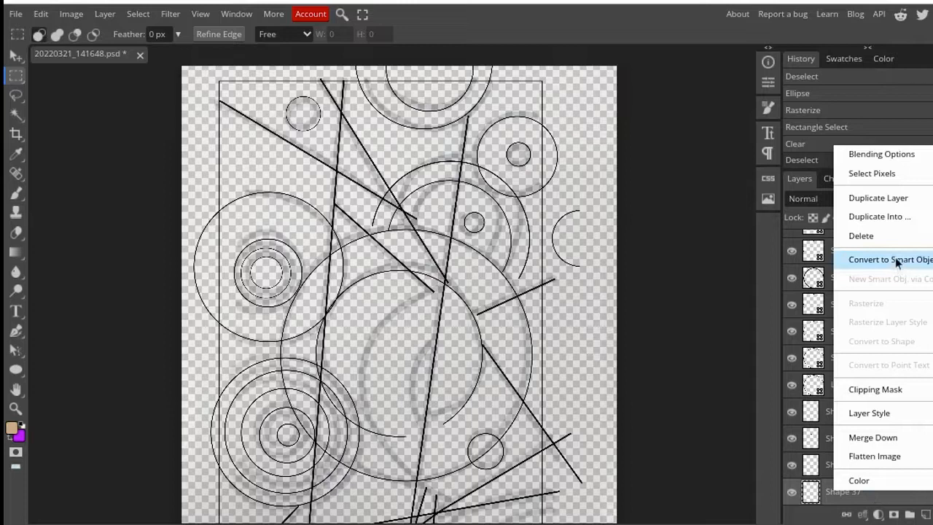
{"action": "left_click", "coordinate": [883, 208]}
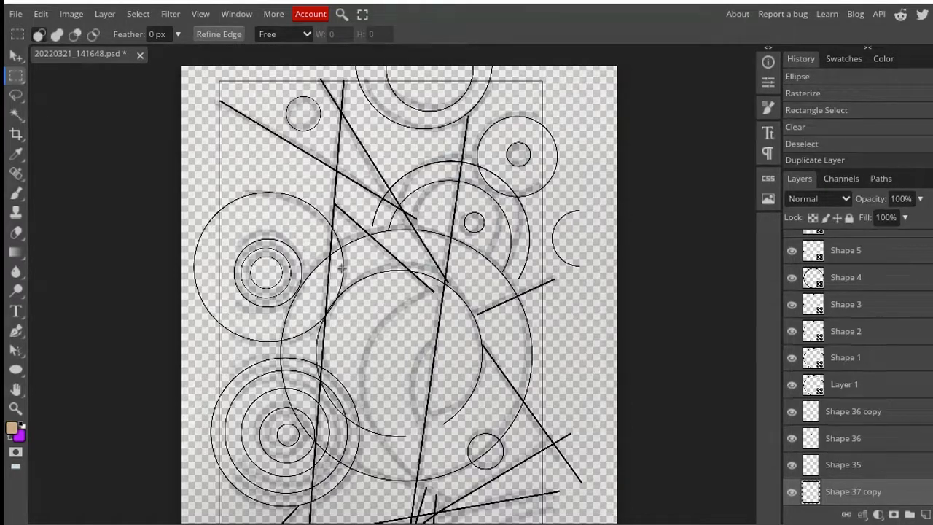
{"action": "left_click", "coordinate": [16, 56]}
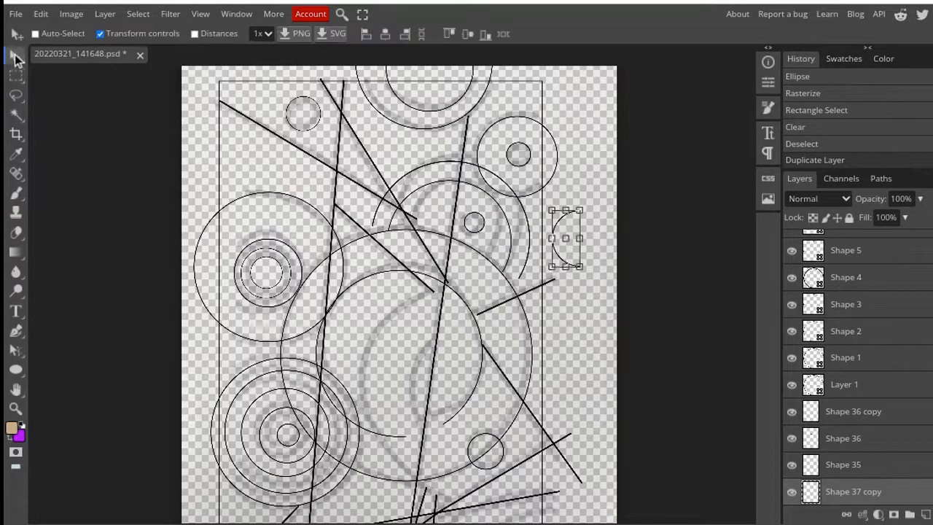
{"action": "left_click_drag", "start_coordinate": [565, 255], "coordinate": [418, 328]}
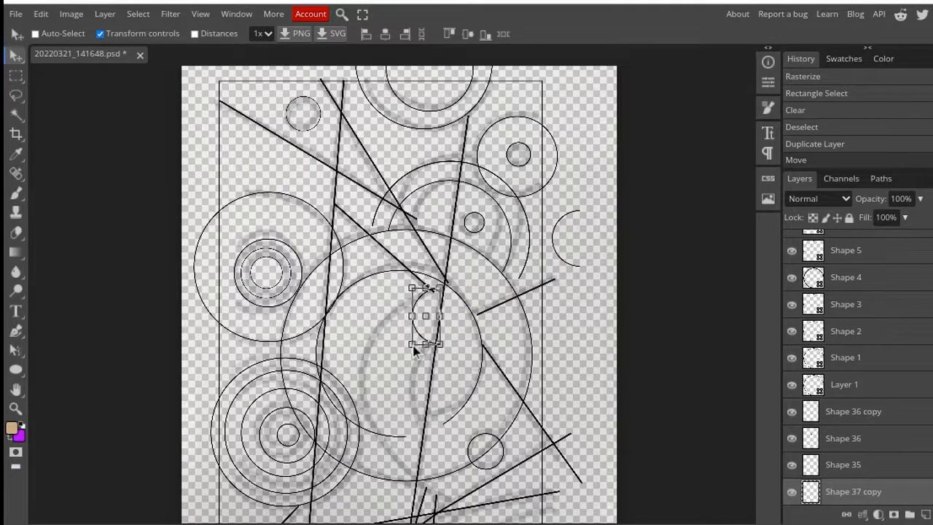
- Scale the half-circle copy to about 268%, rotate it 9.2°, and fit it over the outer sketched arc in the central circle
{"action": "left_click_drag", "start_coordinate": [412, 344], "coordinate": [353, 423]}
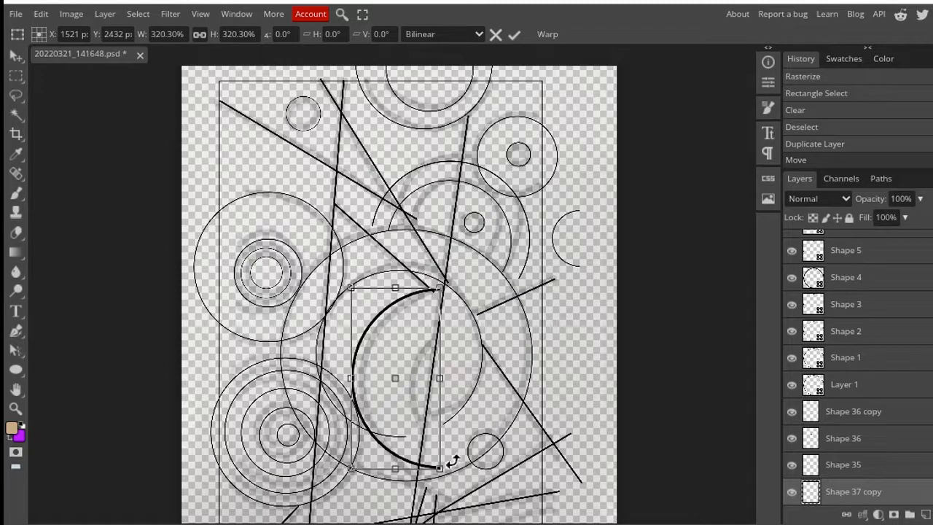
{"action": "mouse_move", "coordinate": [443, 467]}
{"action": "left_mouse_down"}
{"action": "mouse_move", "coordinate": [440, 480]}
{"action": "mouse_move", "coordinate": [427, 474]}
{"action": "left_mouse_up"}
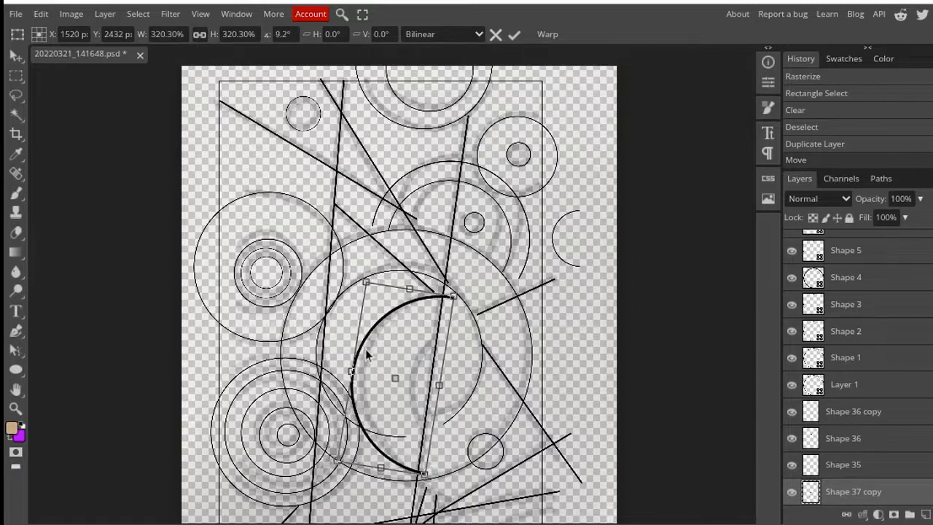
{"action": "left_click_drag", "start_coordinate": [367, 282], "coordinate": [378, 295]}
{"action": "key", "text": "Up"}
{"action": "key", "text": "Up"}
{"action": "key", "text": "Up"}
{"action": "key", "text": "Up"}
{"action": "key", "text": "Up"}
{"action": "left_click_drag", "start_coordinate": [407, 355], "coordinate": [406, 328]}
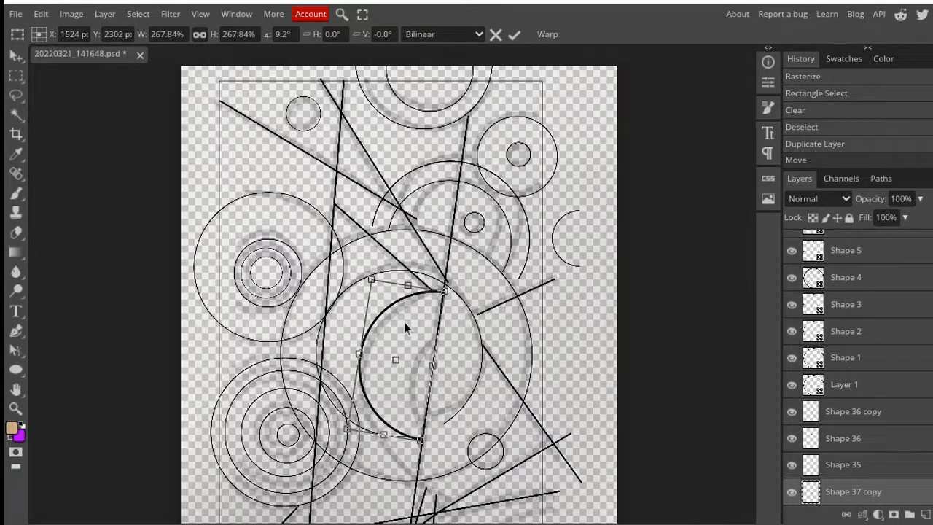
{"action": "left_click", "coordinate": [514, 36]}
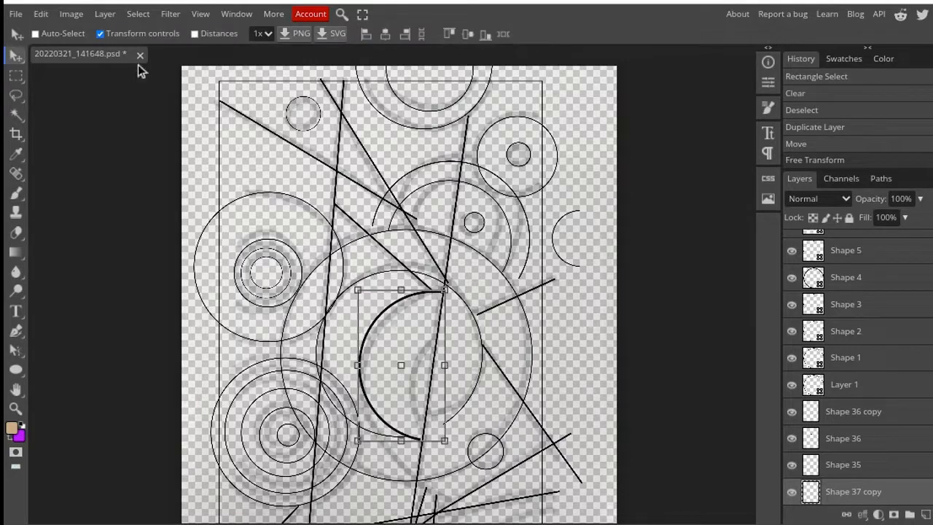
- Copy the fitted arc and paste it as a second copy
{"action": "left_click", "coordinate": [39, 14]}
{"action": "left_click", "coordinate": [81, 139]}
{"action": "left_click", "coordinate": [41, 14]}
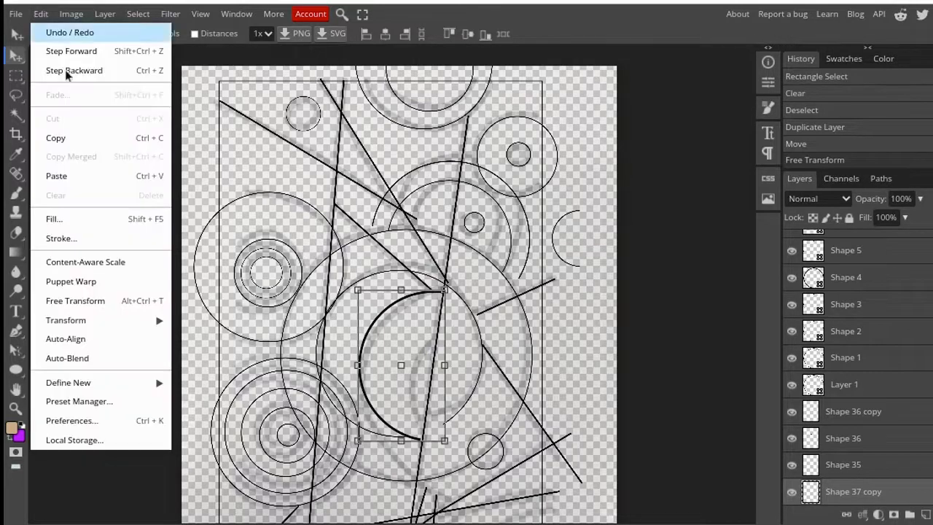
{"action": "left_click", "coordinate": [92, 176]}
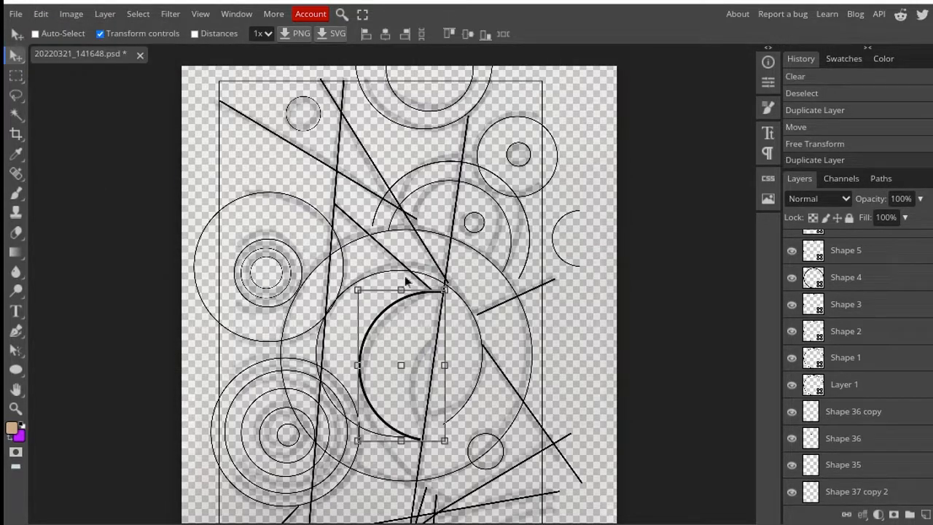
- Scale the pasted arc to about 60.5% and position it inside the larger arc, against the long central line
{"action": "left_click_drag", "start_coordinate": [357, 291], "coordinate": [391, 330]}
{"action": "key", "text": "Up"}
{"action": "key", "text": "Up"}
{"action": "key", "text": "Up"}
{"action": "key", "text": "Up"}
{"action": "left_click_drag", "start_coordinate": [416, 382], "coordinate": [411, 348]}
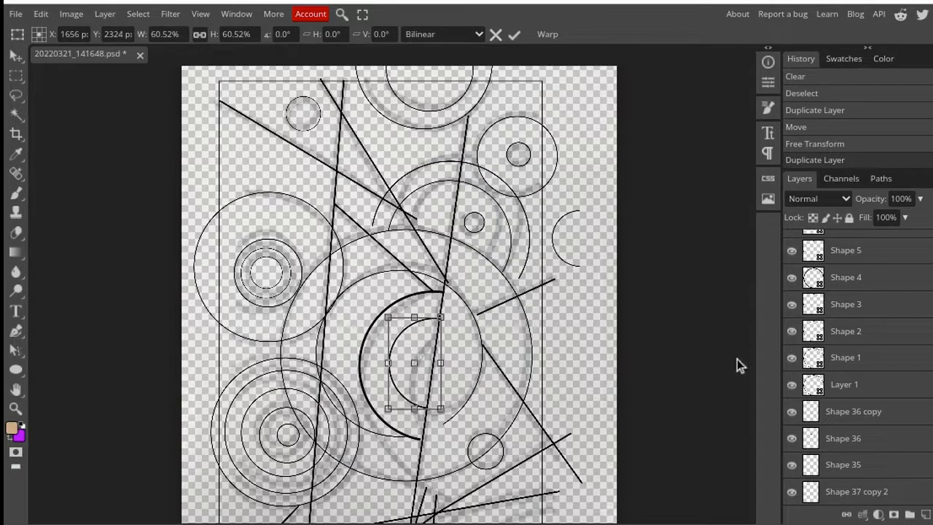
{"action": "left_click", "coordinate": [516, 35]}
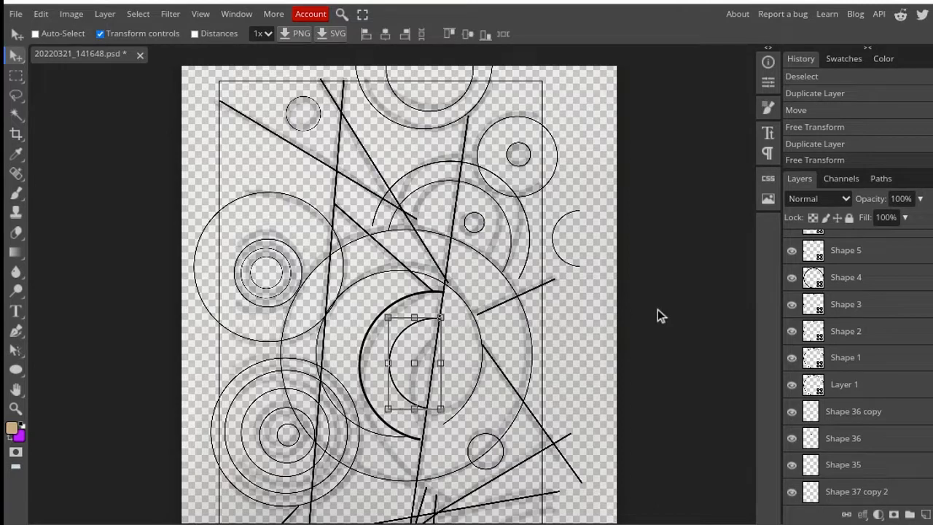
- Draw another small circle with the Ellipse tool in the blank area below the spare half circle
{"action": "left_click", "coordinate": [18, 370]}
{"action": "left_click", "coordinate": [43, 390]}
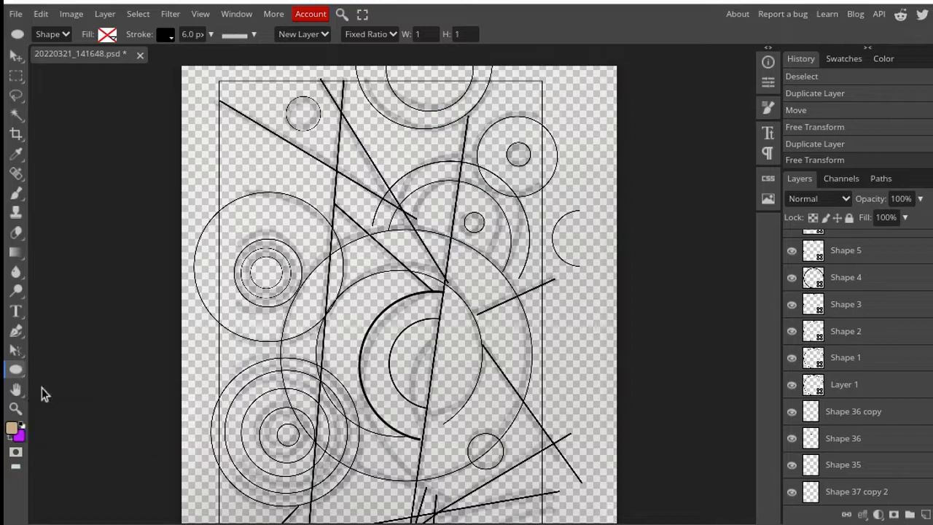
{"action": "left_click_drag", "start_coordinate": [563, 288], "coordinate": [611, 336]}
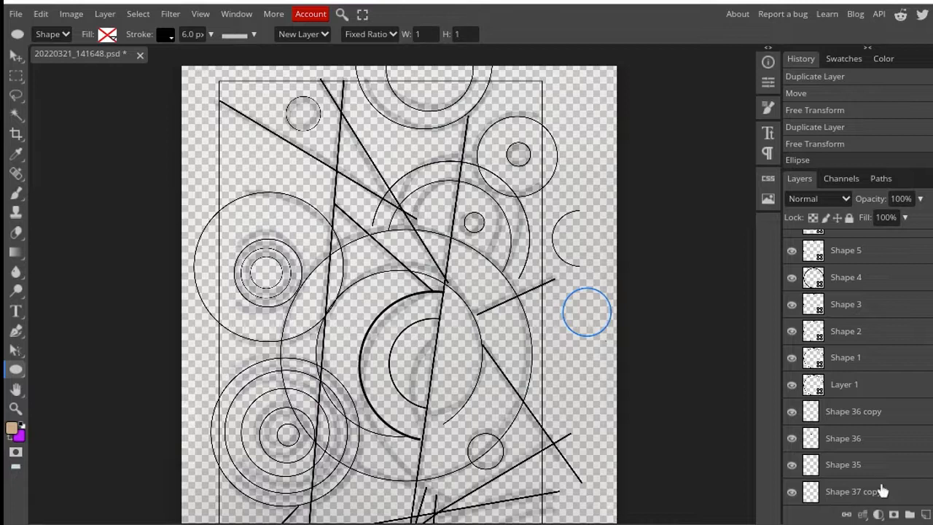
{"action": "scroll", "coordinate": [856, 364], "scroll_direction": "down", "scroll_amount": 3}
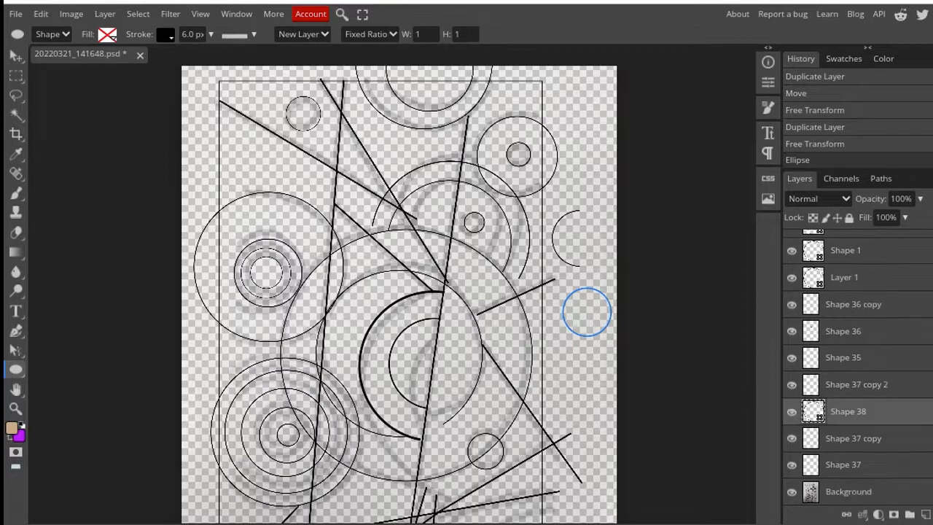
- Rasterize the newly drawn small circle's layer, then select the circle's lower-right quarter with Rectangle Select and erase it
{"action": "right_click", "coordinate": [912, 414]}
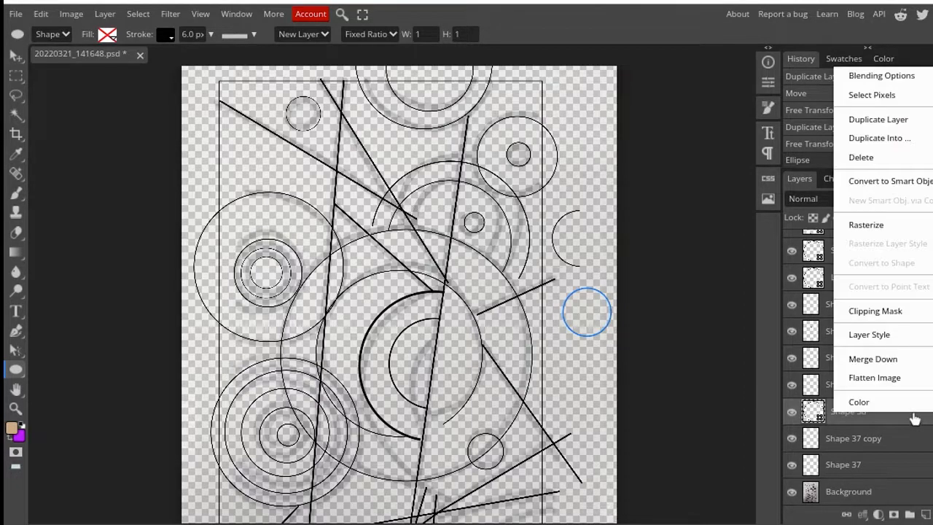
{"action": "left_click", "coordinate": [881, 228]}
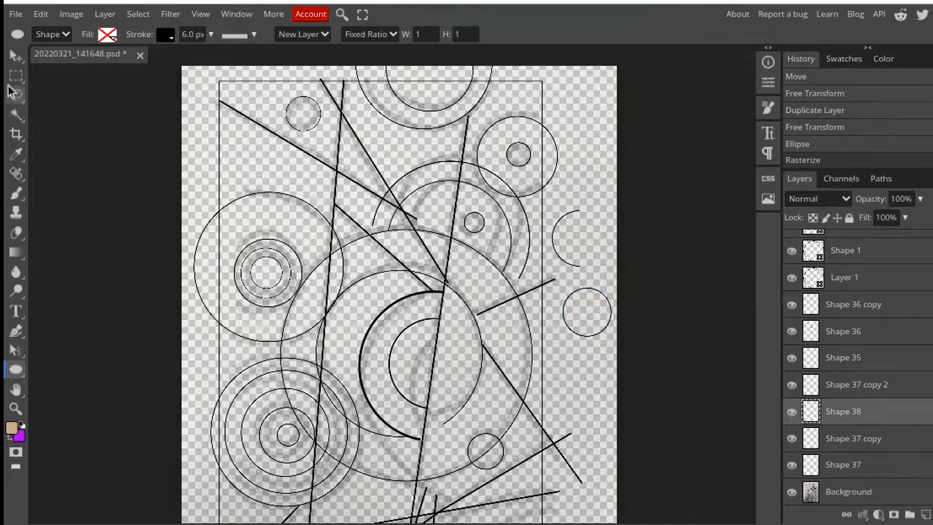
{"action": "left_click", "coordinate": [16, 76]}
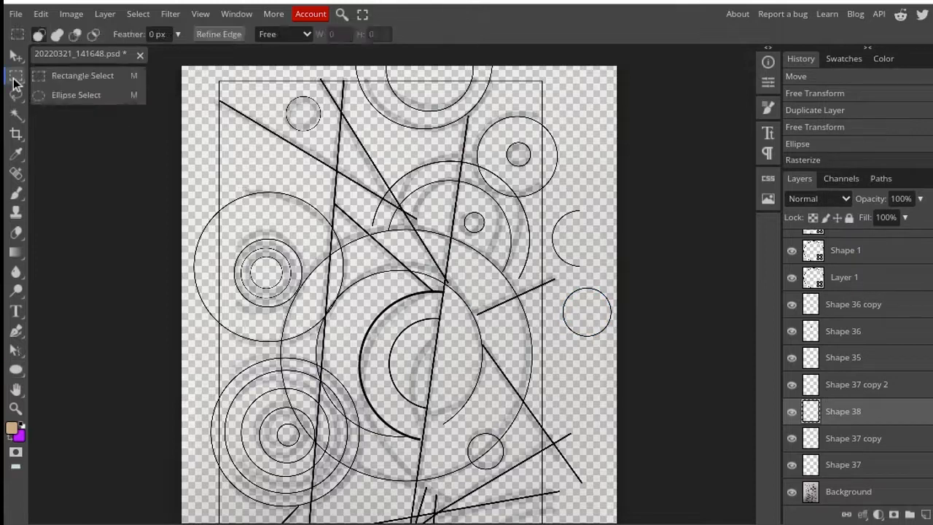
{"action": "left_click", "coordinate": [61, 82]}
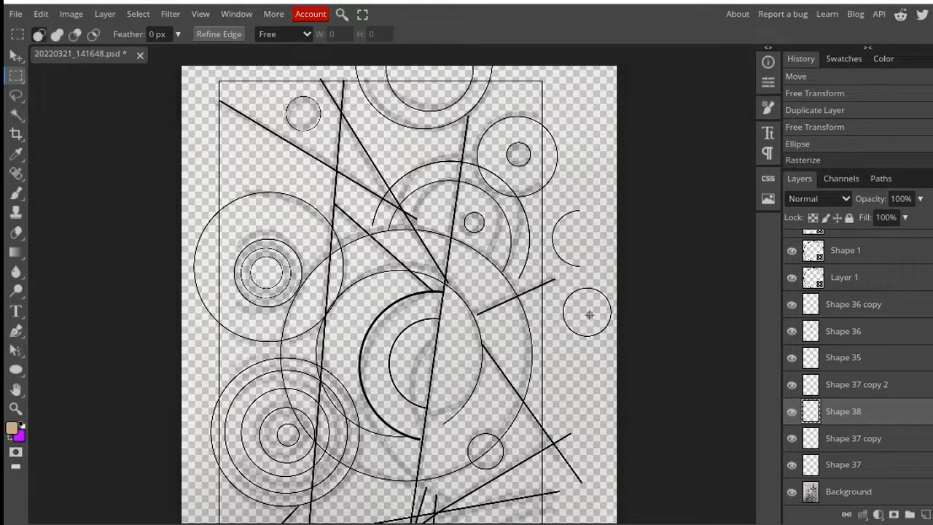
{"action": "left_click_drag", "start_coordinate": [587, 312], "coordinate": [616, 349]}
{"action": "key", "text": "Delete"}
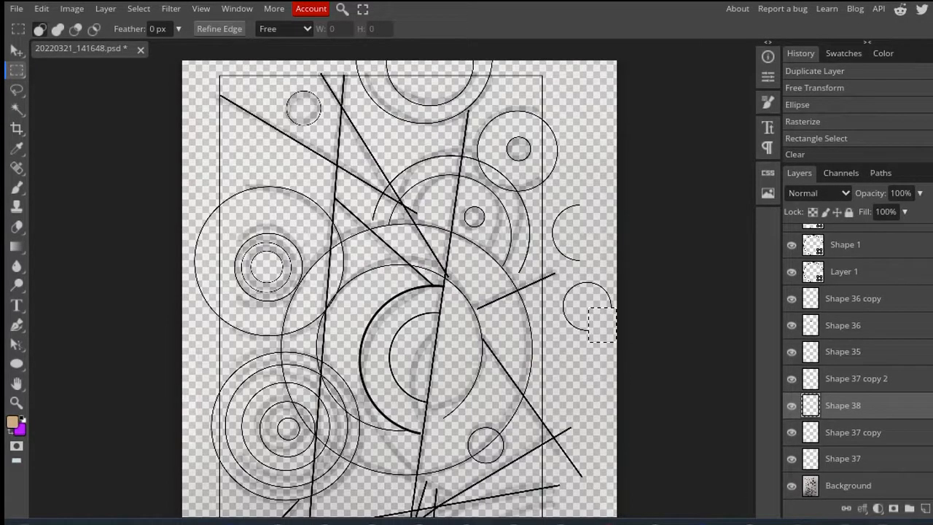
- Hide the Background photo layer and add a new empty layer directly above it, beneath all the line work
{"action": "left_click", "coordinate": [879, 484]}
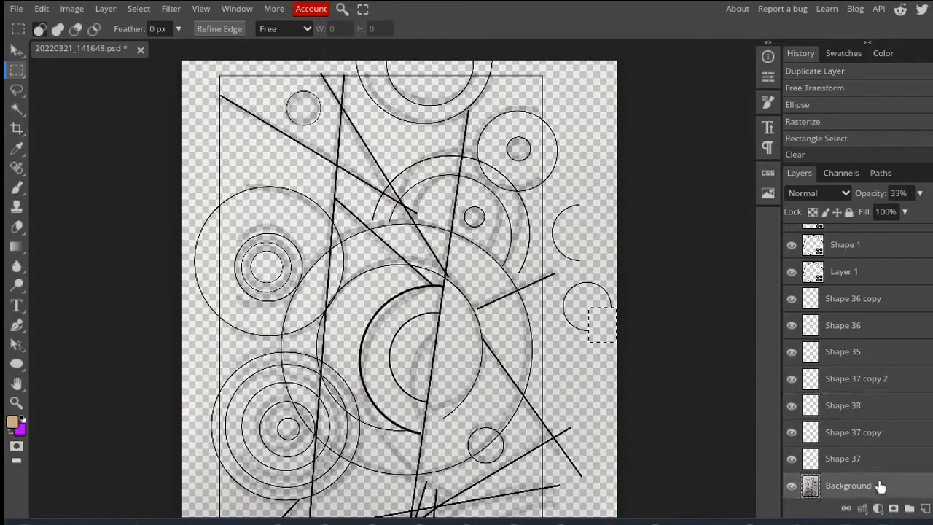
{"action": "left_click", "coordinate": [919, 196]}
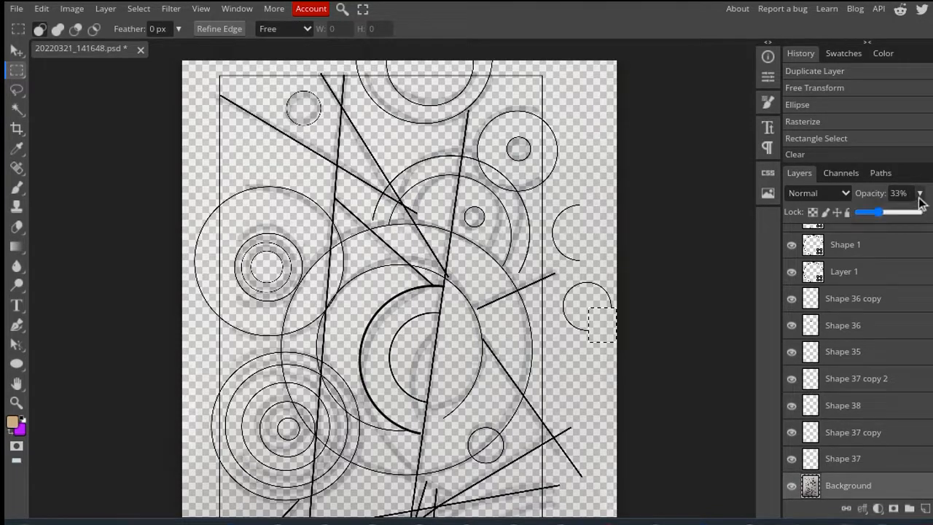
{"action": "left_click", "coordinate": [792, 486]}
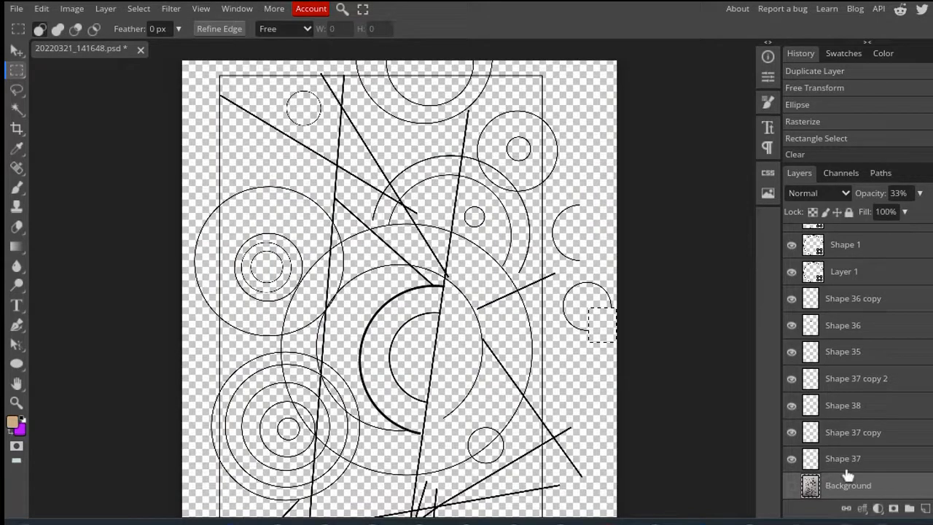
{"action": "left_click", "coordinate": [924, 509]}
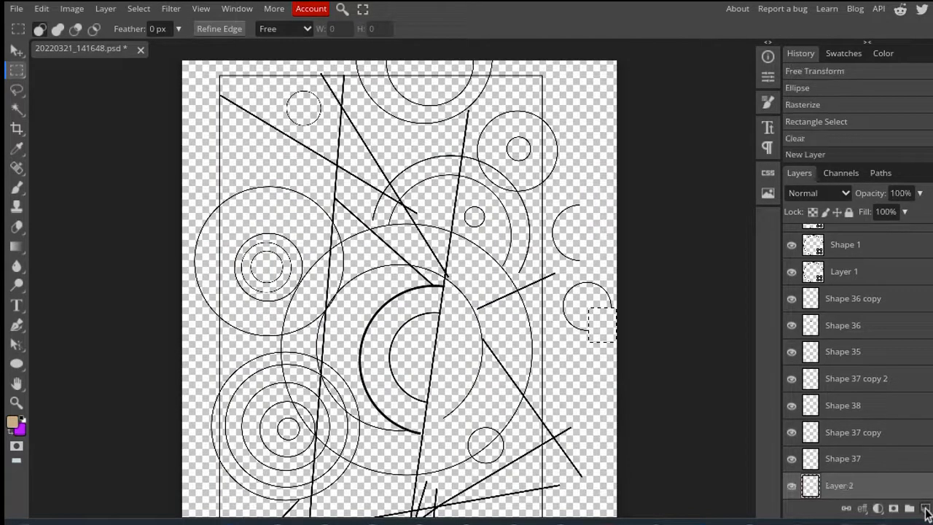
- Make white the foreground colour and fill the selected rectangle on the new layer with the Paint Bucket tool
{"action": "key", "text": "d"}
{"action": "left_click", "coordinate": [21, 420]}
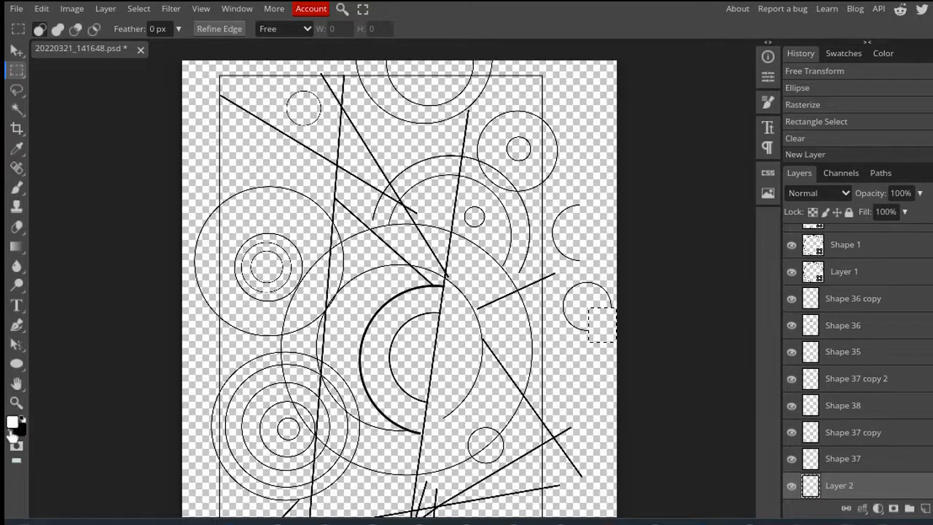
{"action": "right_click", "coordinate": [18, 248]}
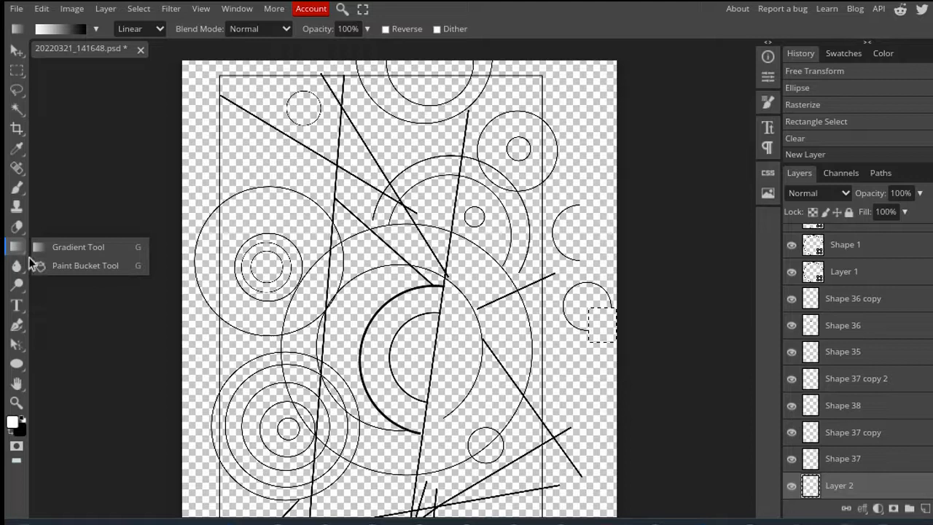
{"action": "left_click", "coordinate": [41, 265]}
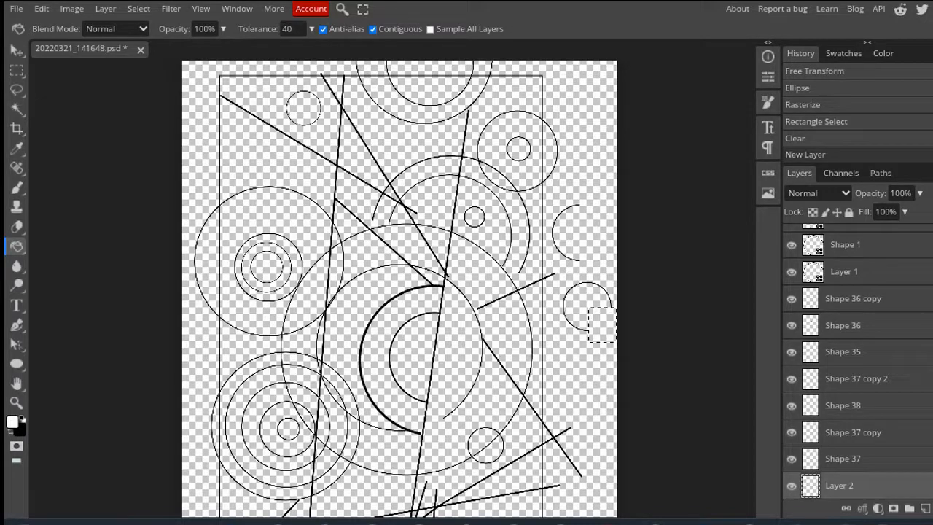
{"action": "left_click", "coordinate": [602, 325]}
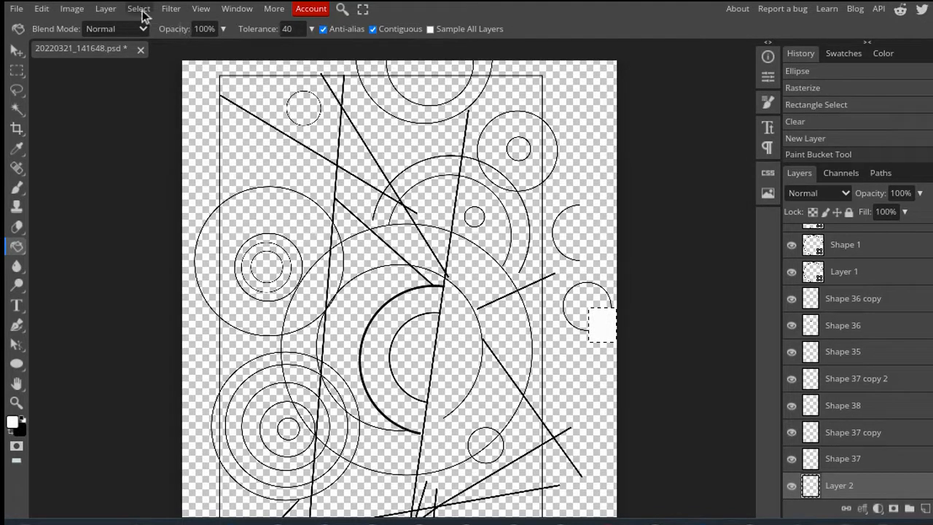
- Deselect the rectangle and fill the rest of the new layer with white as a backdrop for the drawing
{"action": "left_click", "coordinate": [138, 8]}
{"action": "left_click", "coordinate": [151, 45]}
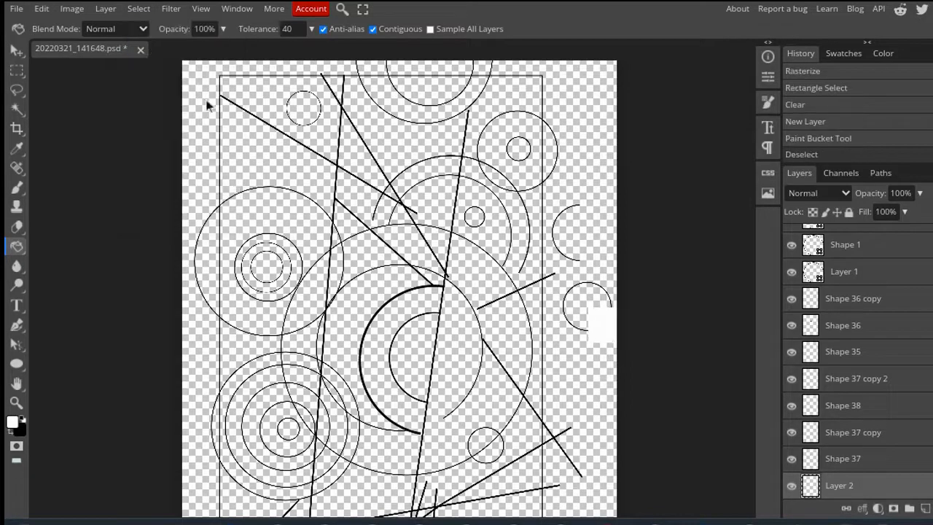
{"action": "left_click", "coordinate": [208, 139]}
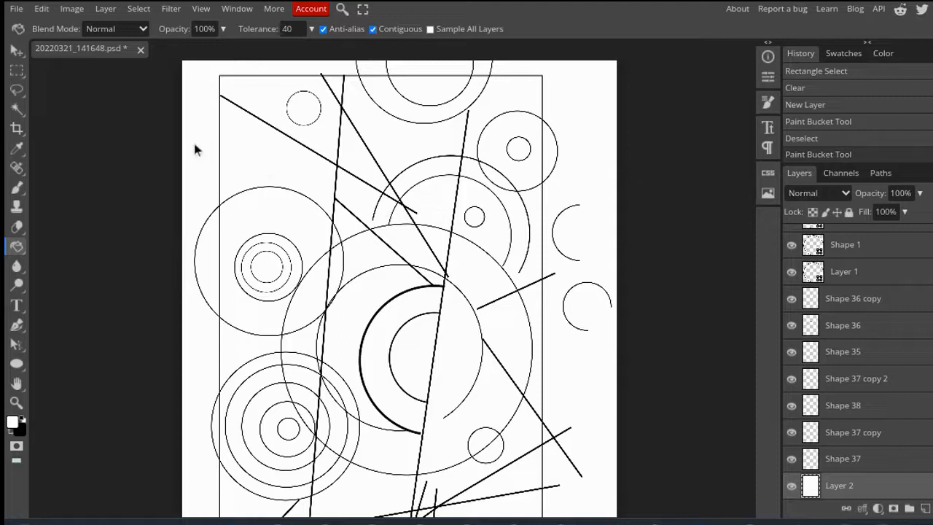
- Export the drawing as a JPG with the quality set to 100%
{"action": "left_click", "coordinate": [17, 8]}
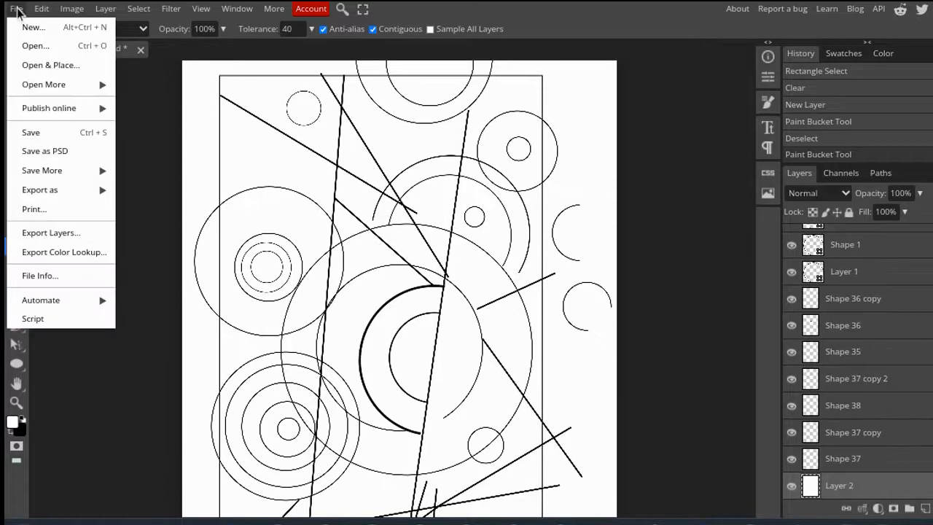
{"action": "mouse_move", "coordinate": [76, 195]}
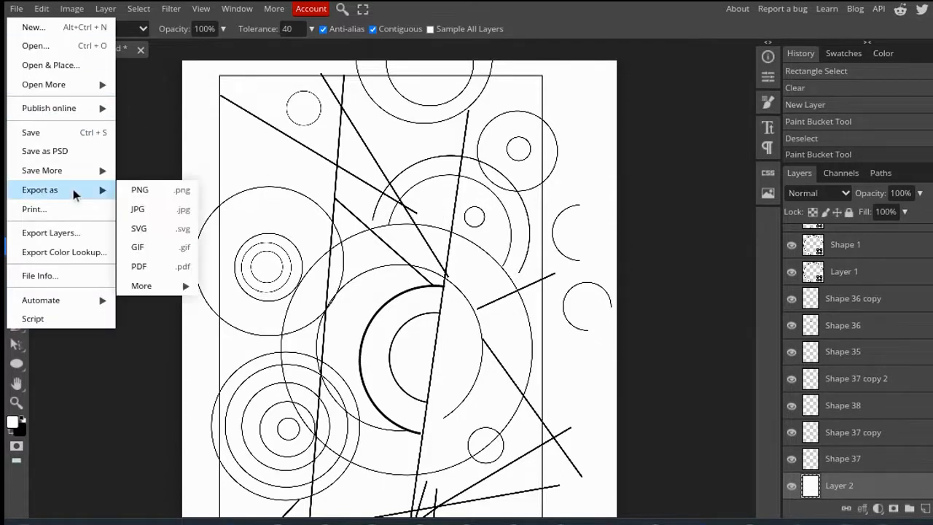
{"action": "left_click", "coordinate": [185, 213]}
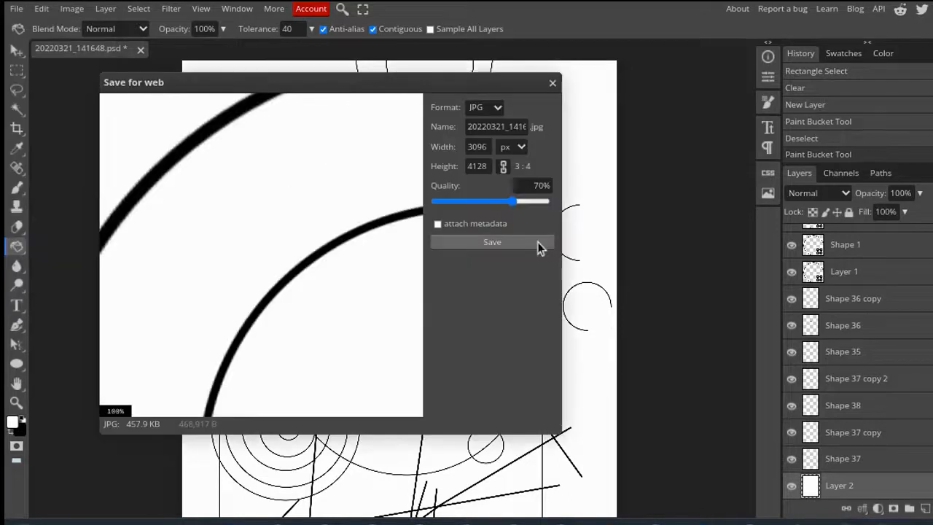
{"action": "left_click_drag", "start_coordinate": [518, 203], "coordinate": [547, 207]}
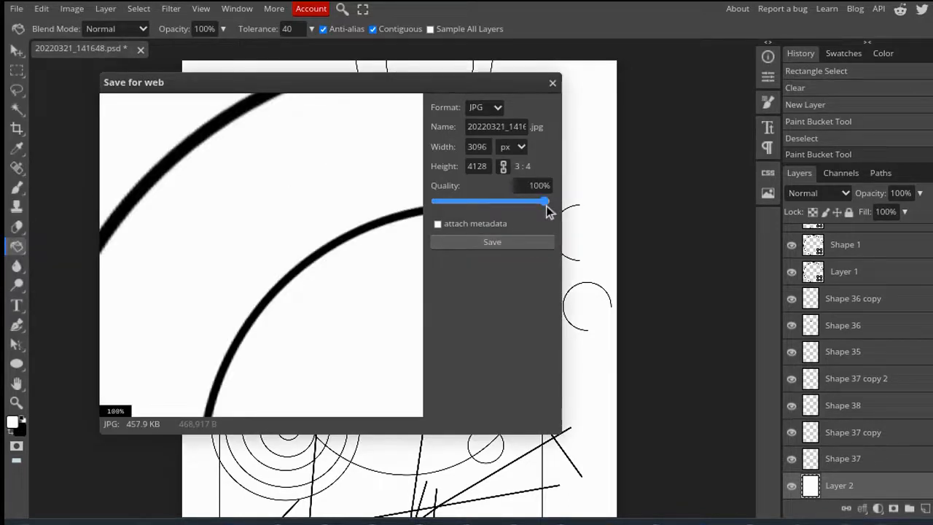